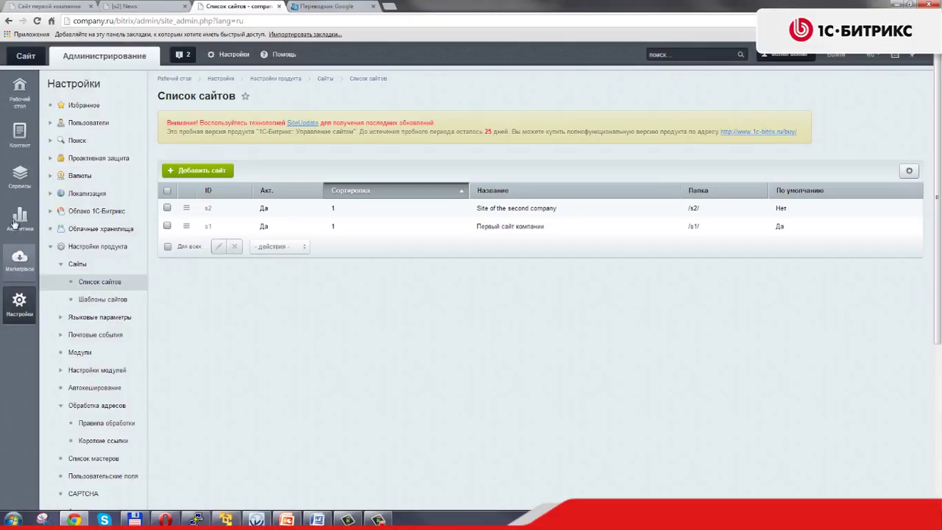
# Open the Новости information blocks list in Контент and review the [s1] Новости block's site binding and settings
pyautogui.click(20, 132)
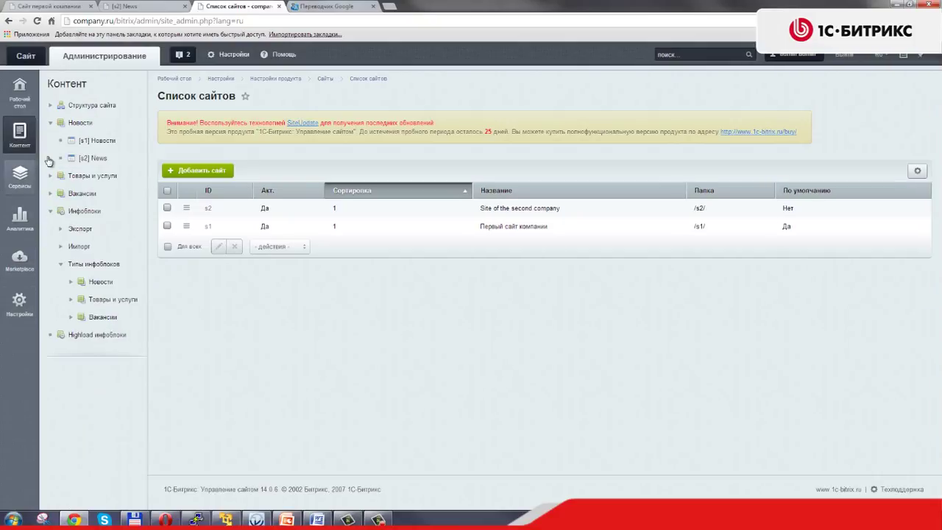
pyautogui.click(78, 123)
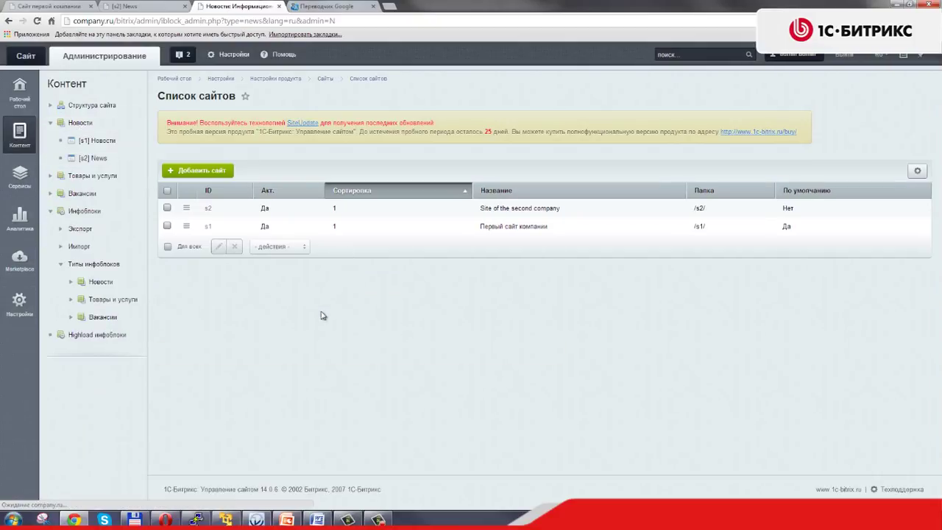
pyautogui.click(404, 356)
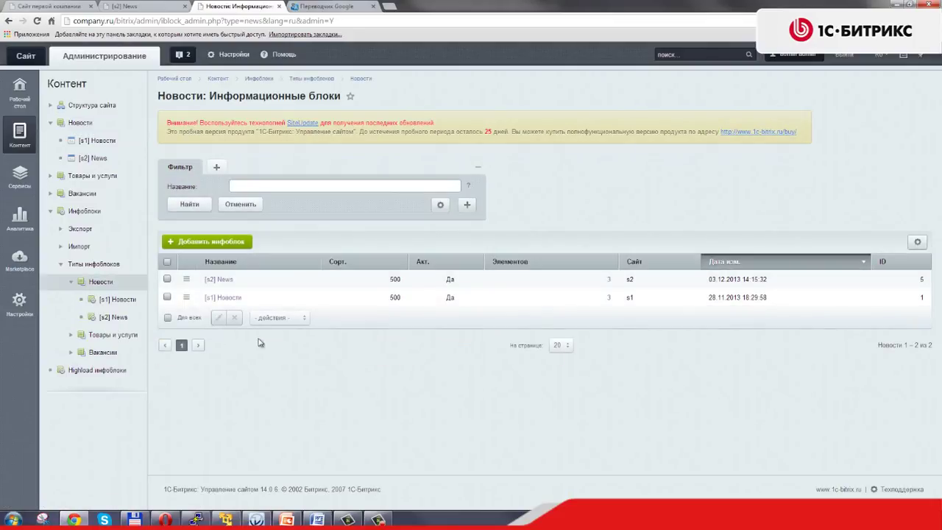
pyautogui.click(223, 299)
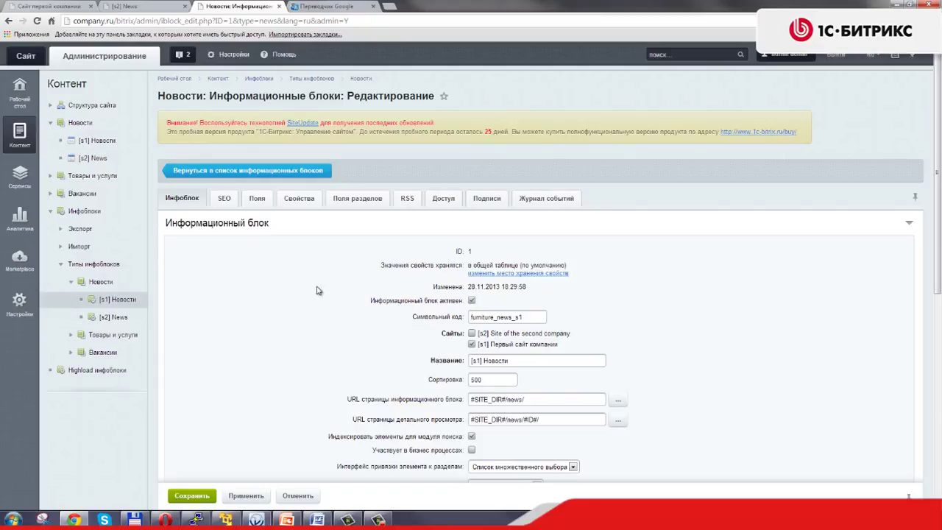
pyautogui.scroll(-1, 320, 292)
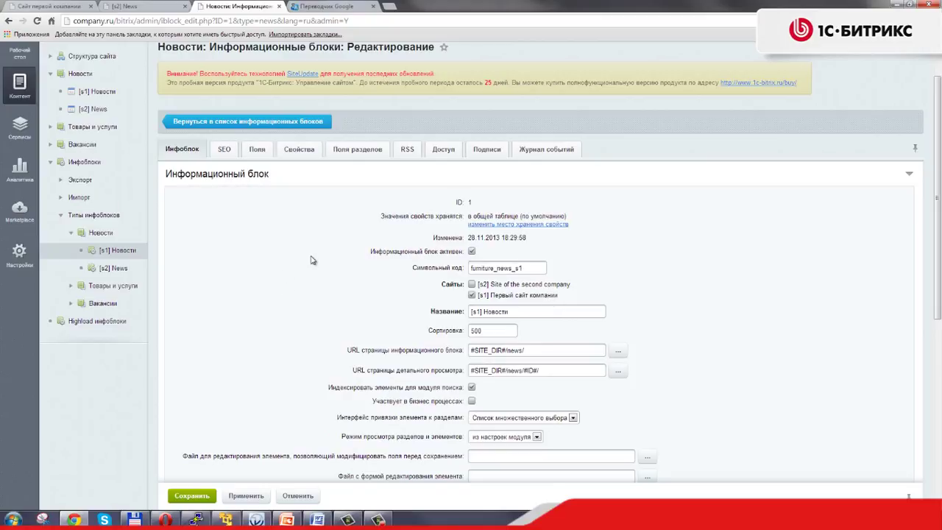
pyautogui.click(250, 123)
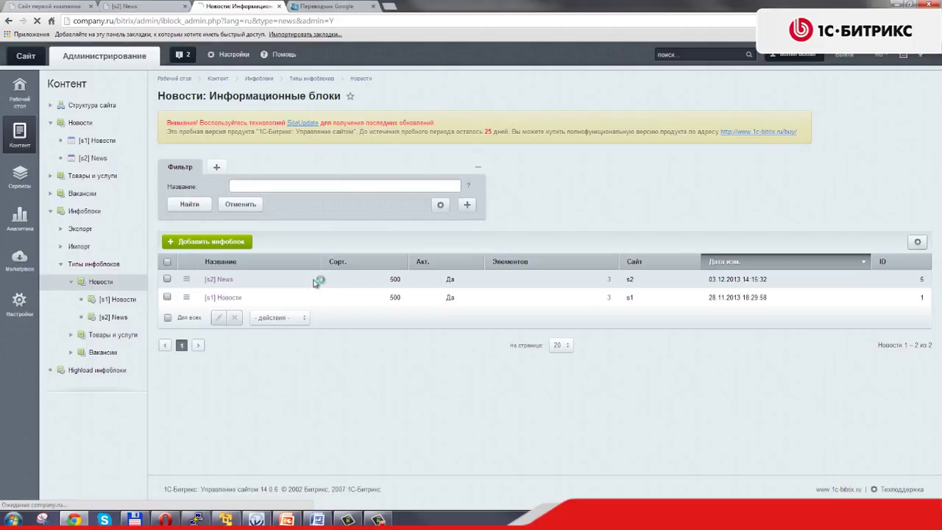
# Review the site binding and settings of the [s2] News information block and return to the list
pyautogui.doubleClick(313, 282)
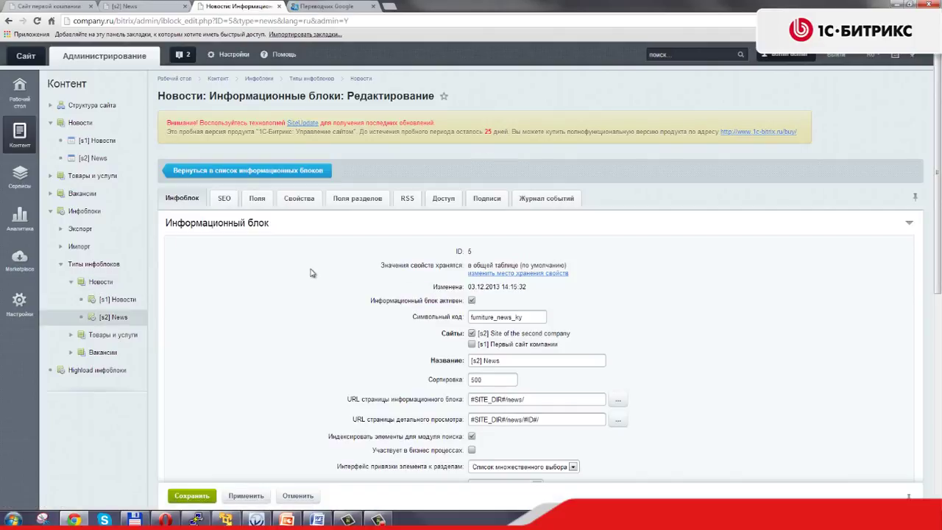
pyautogui.scroll(-1, 310, 269)
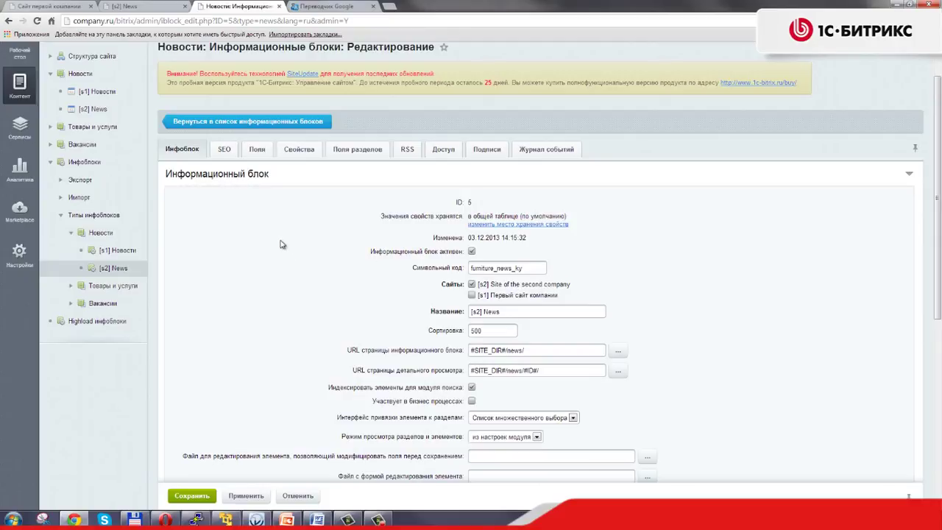
pyautogui.click(265, 123)
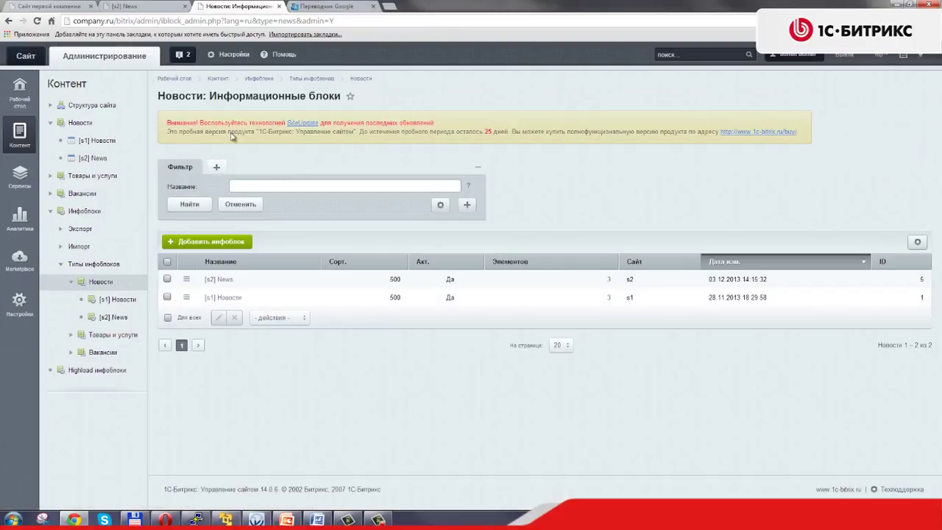
# On the second site's news page, enable edit mode and check the information block type and block in the News component parameters
pyautogui.click(132, 6)
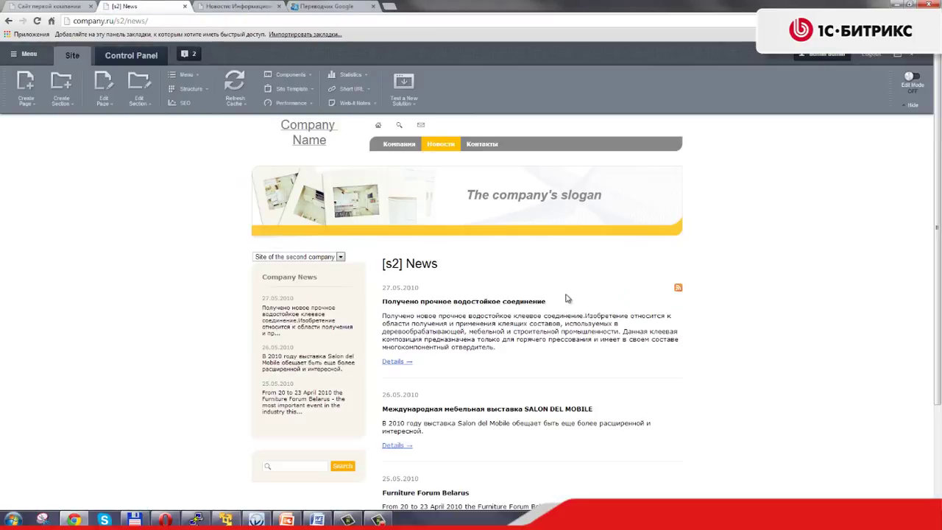
pyautogui.click(909, 81)
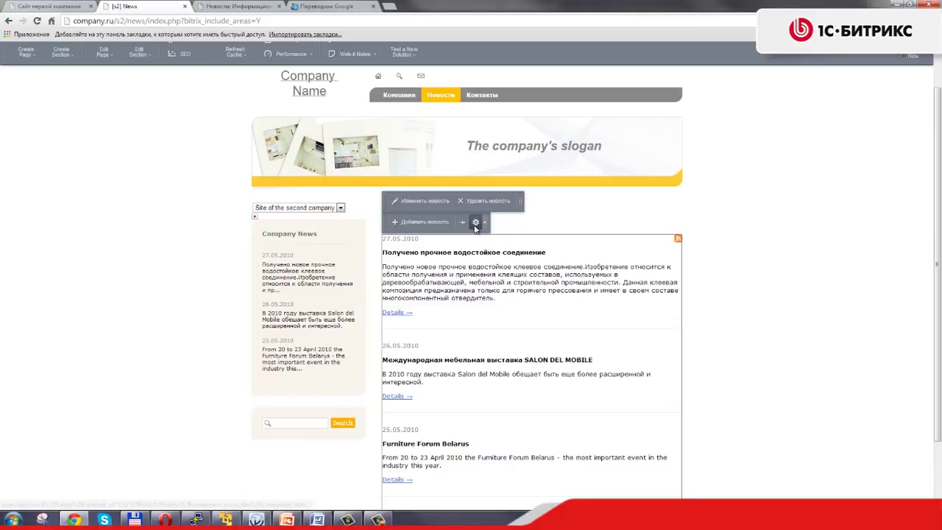
pyautogui.click(477, 219)
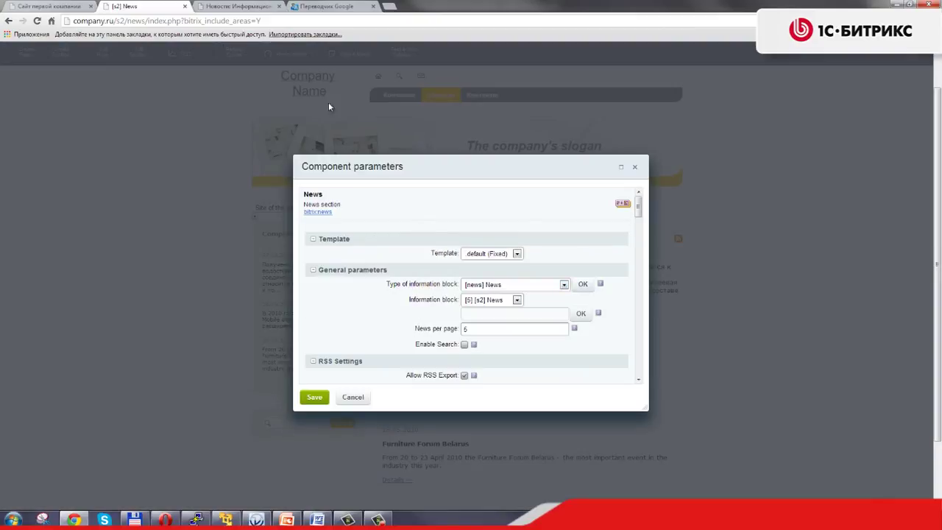
pyautogui.scroll(-1, 471, 274)
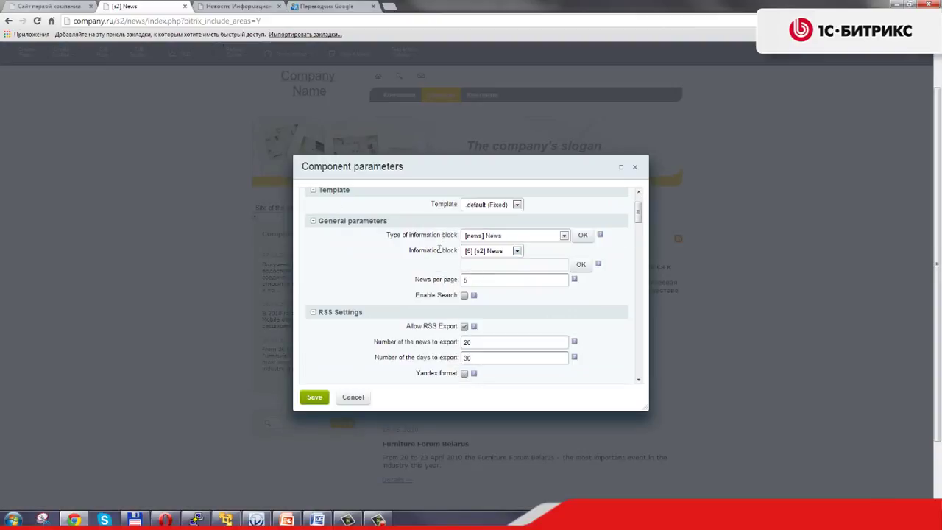
pyautogui.click(500, 236)
pyautogui.click(500, 236)
pyautogui.click(497, 251)
pyautogui.click(517, 251)
pyautogui.click(634, 167)
# Open the first site's news page, check the information block chosen in its Новости component parameters, and save the parameters
pyautogui.click(38, 6)
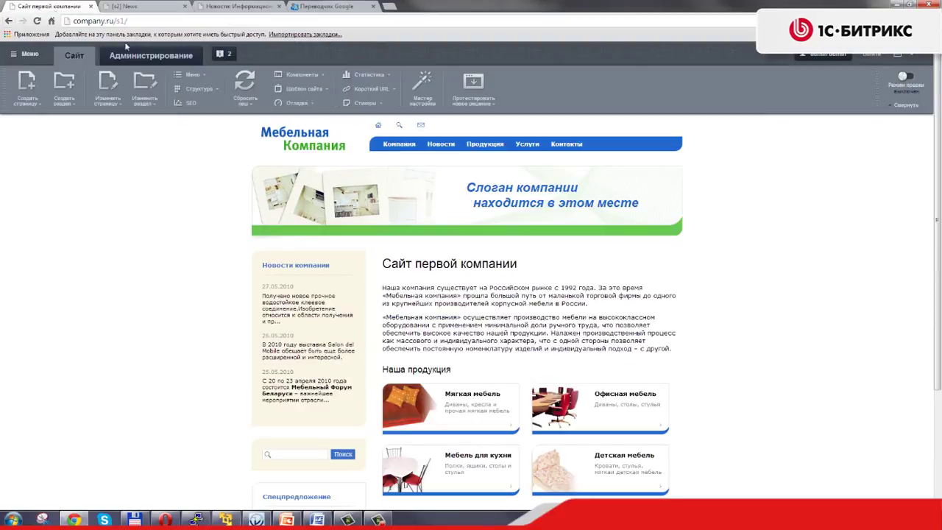
pyautogui.click(448, 145)
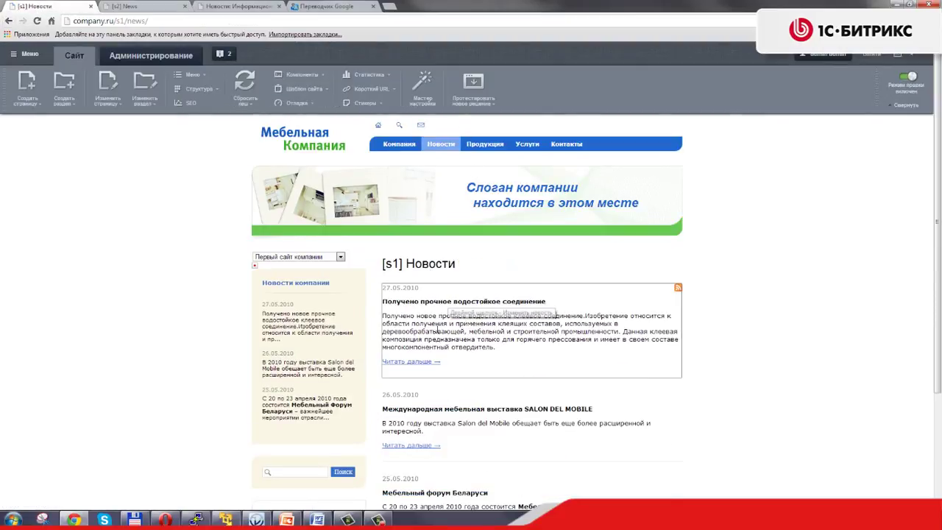
pyautogui.click(473, 272)
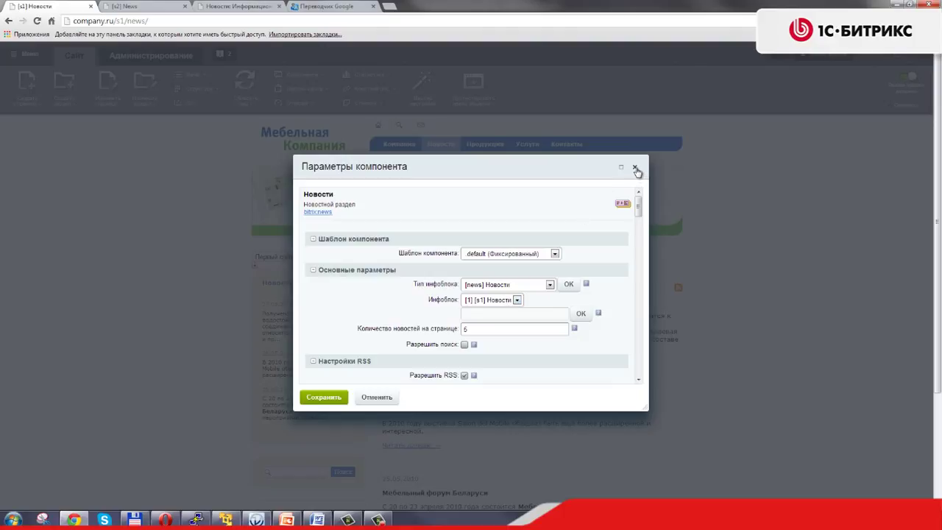
pyautogui.click(320, 398)
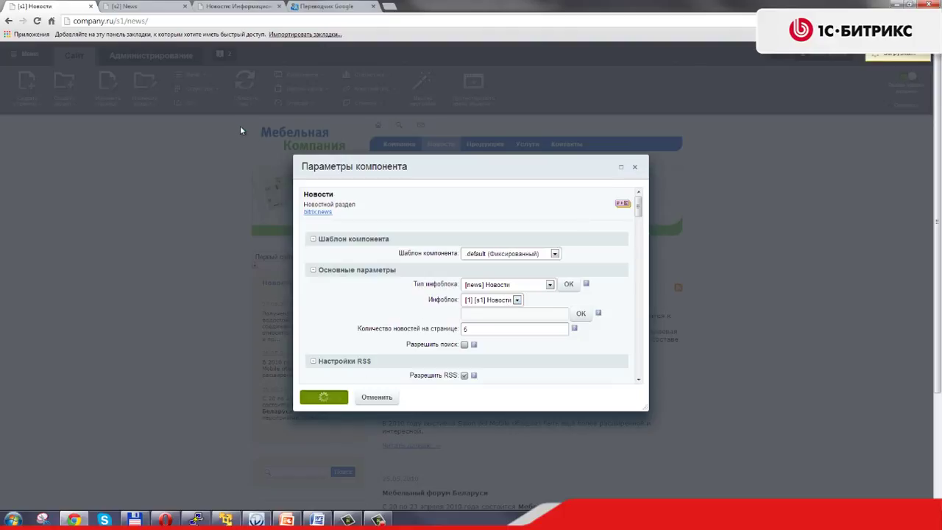
# Back in the administration section, open the element property settings of the [s1] Новости information block
pyautogui.click(143, 6)
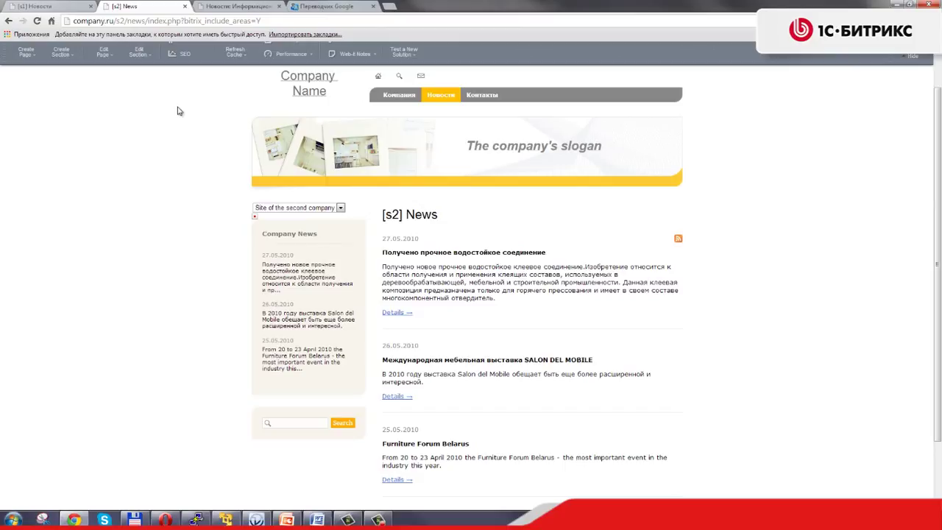
pyautogui.click(226, 6)
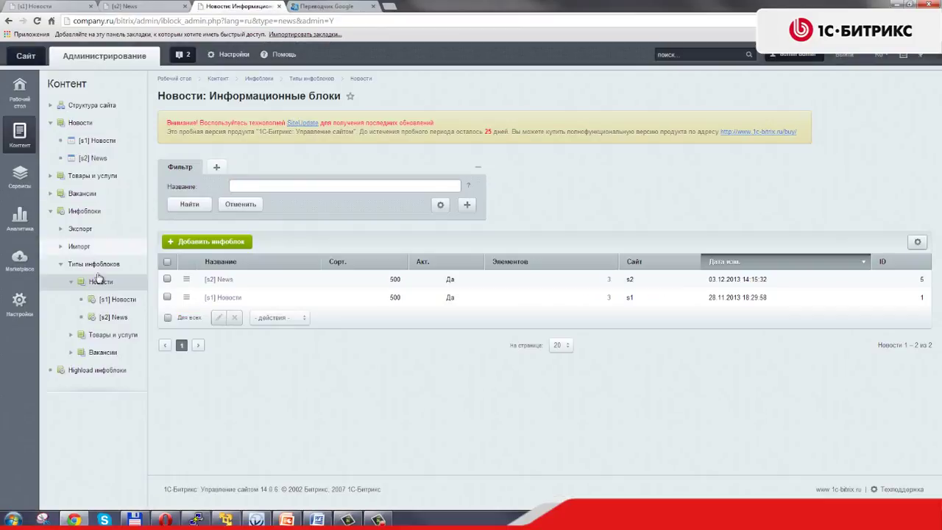
pyautogui.click(100, 141)
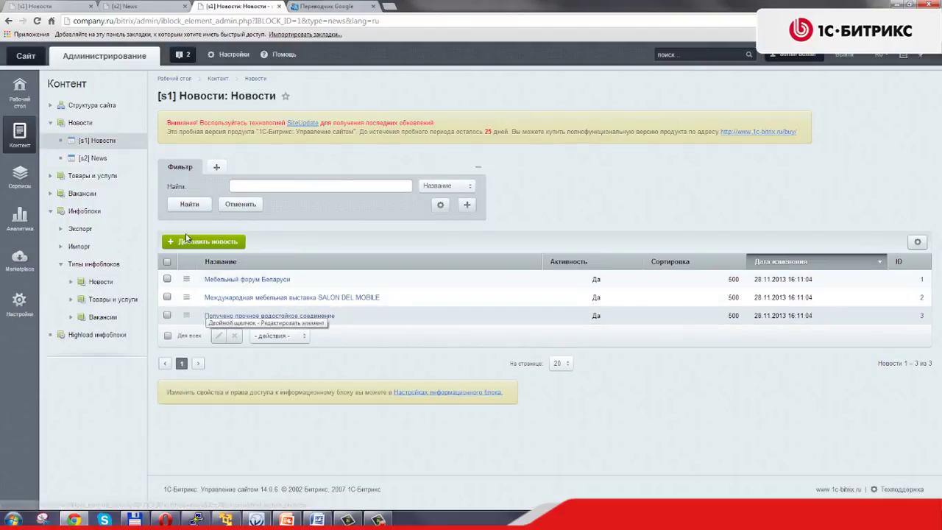
pyautogui.click(401, 394)
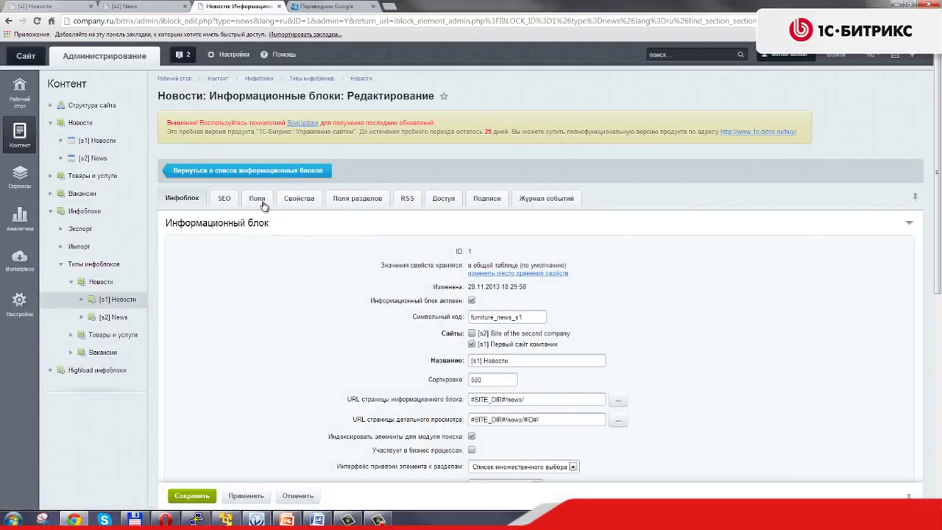
pyautogui.click(299, 198)
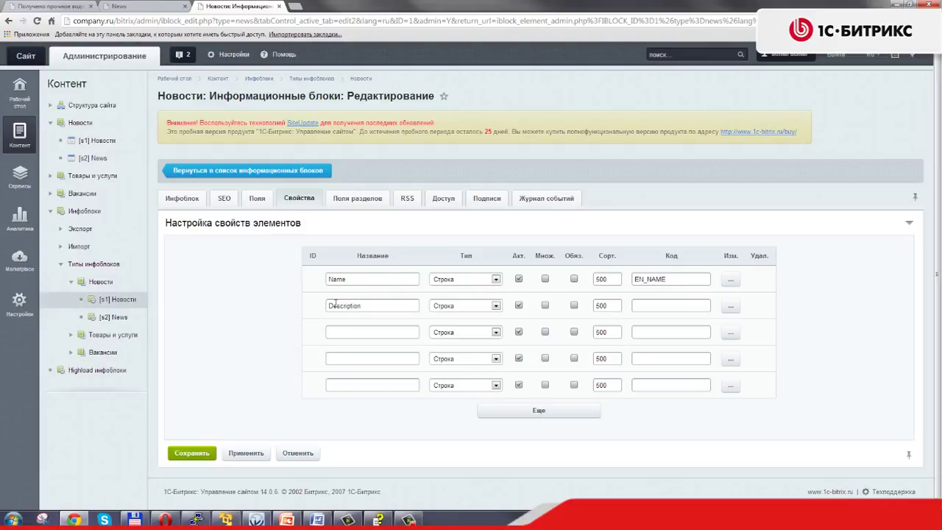
# Set the Description property's type to HTML/текст and its code to EN_DESCRIPTION
pyautogui.click(432, 308)
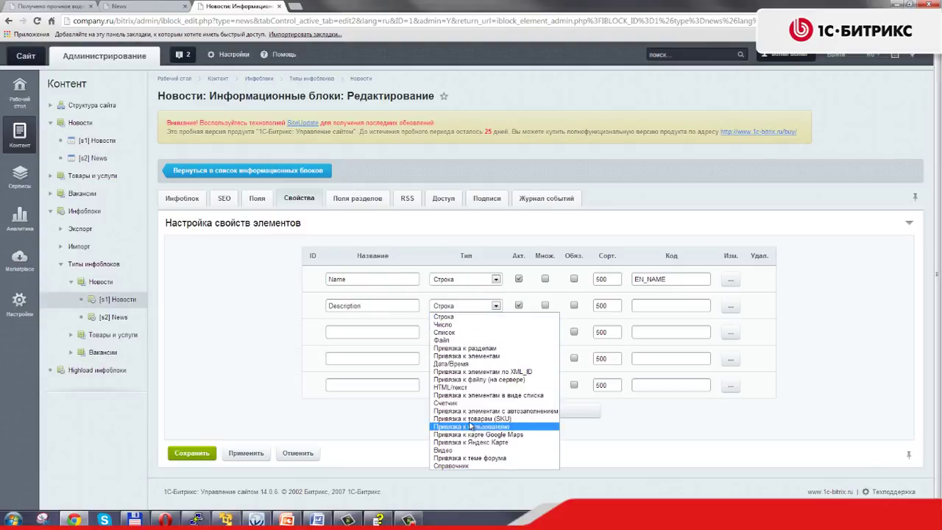
pyautogui.click(466, 388)
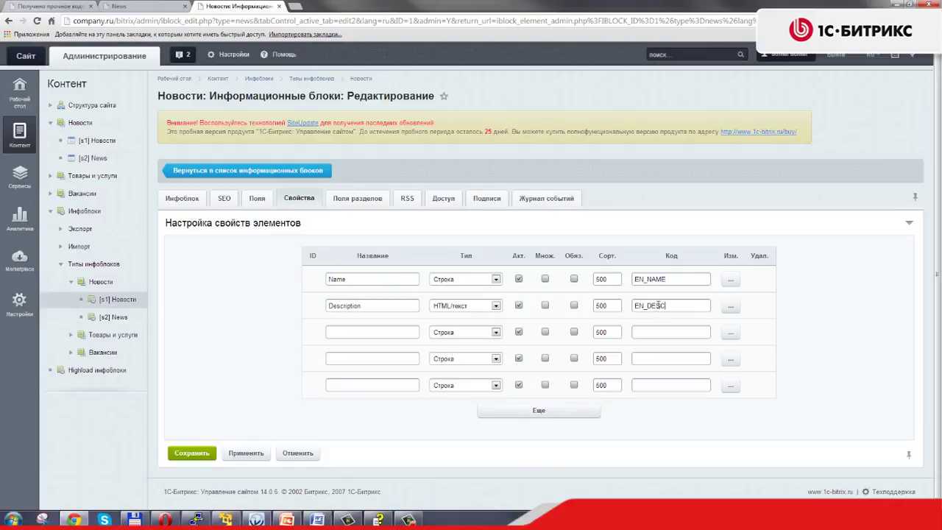
pyautogui.click(657, 305)
pyautogui.write('EN_DESCRIPTION')
# Set the Detail text property's type to HTML/текст and code to EN_DETAIL, and apply the information block changes
pyautogui.click(495, 332)
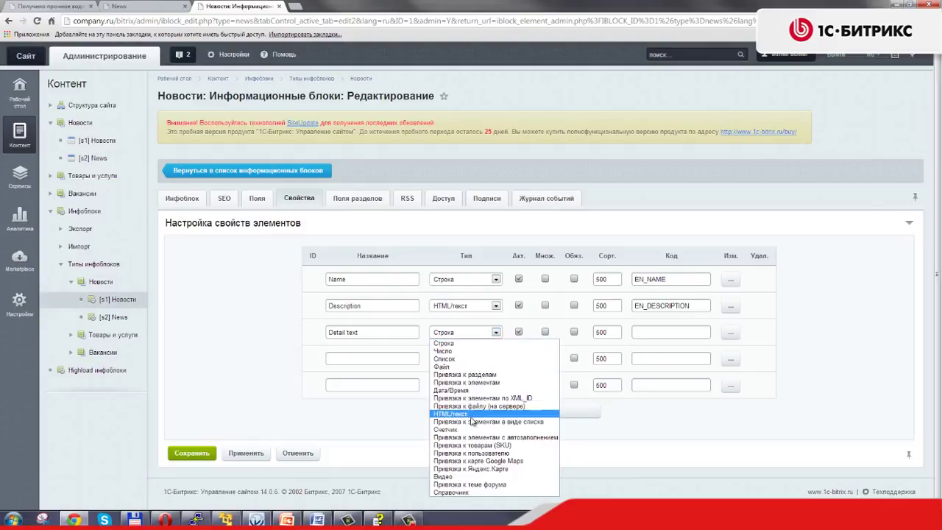
pyautogui.click(471, 414)
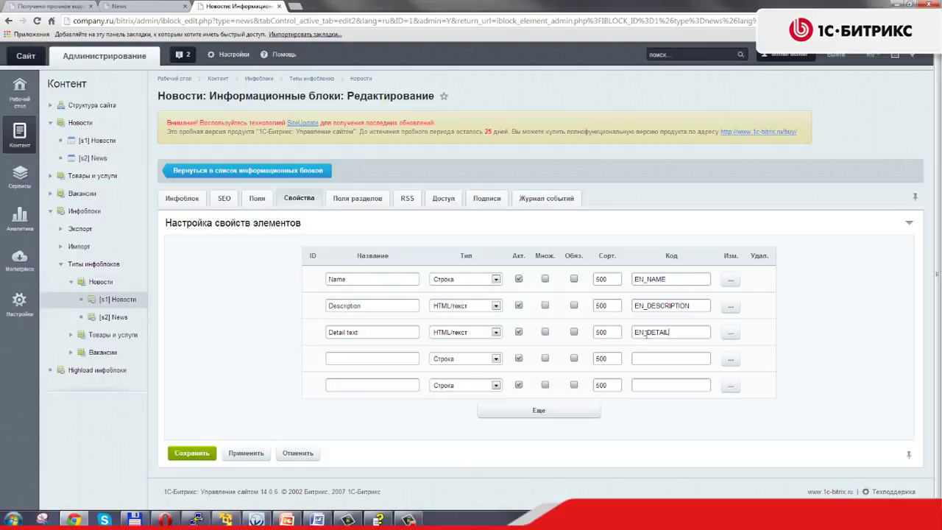
pyautogui.click(246, 453)
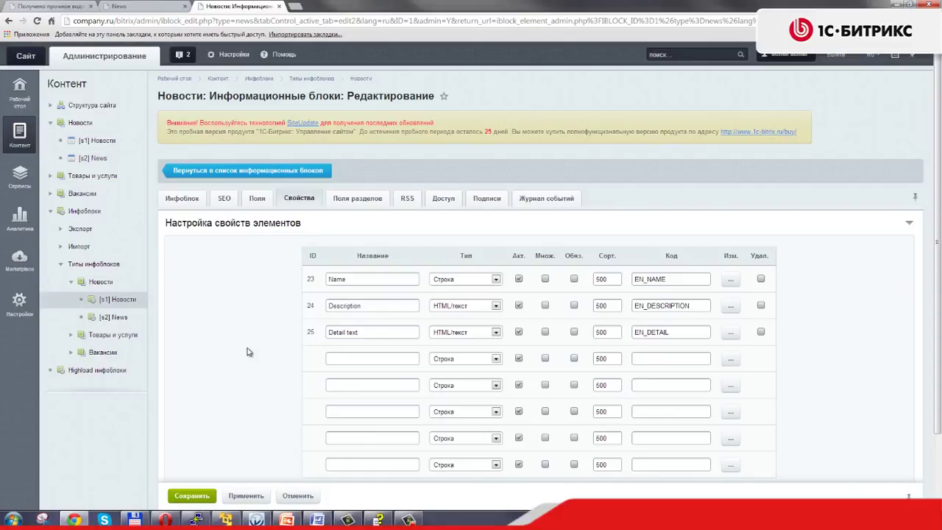
# Open the news item "Мебельный форум Беларуси" in [s1] Новости for editing and review its property fields
pyautogui.click(109, 141)
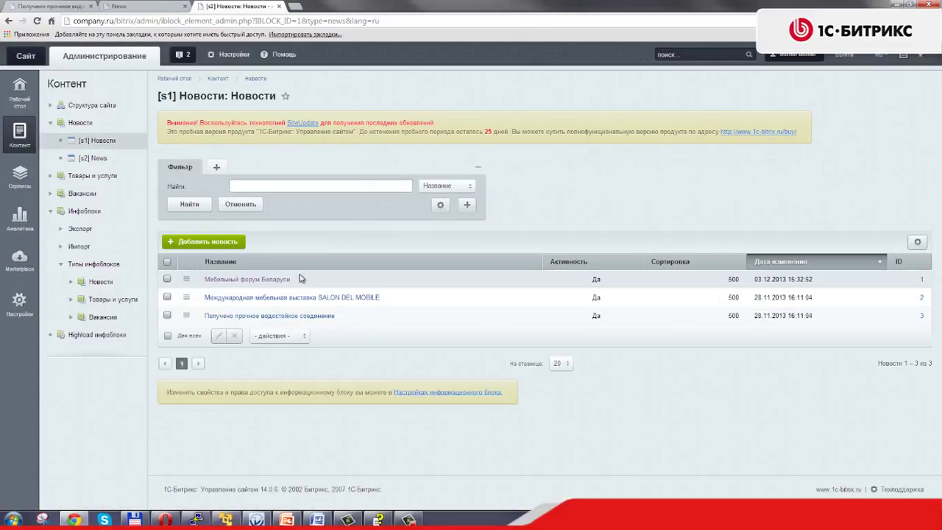
pyautogui.doubleClick(411, 273)
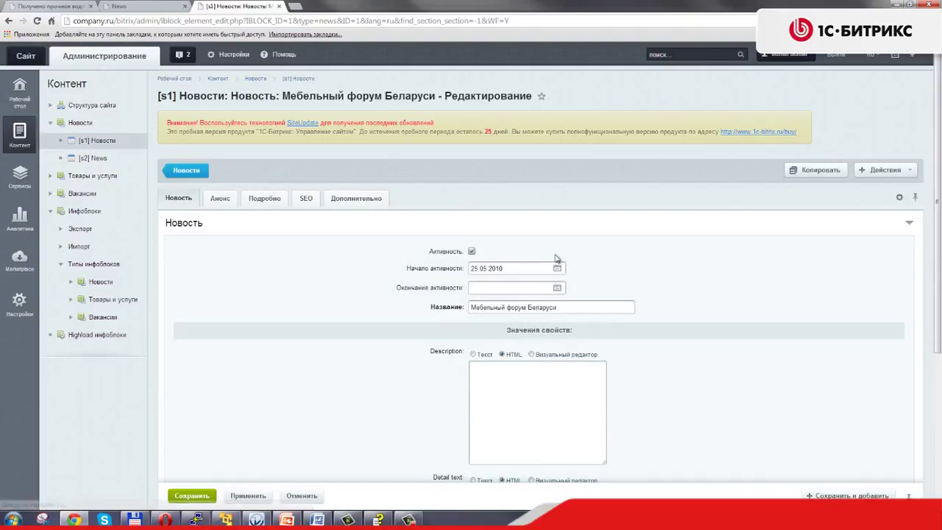
pyautogui.scroll(-3, 633, 257)
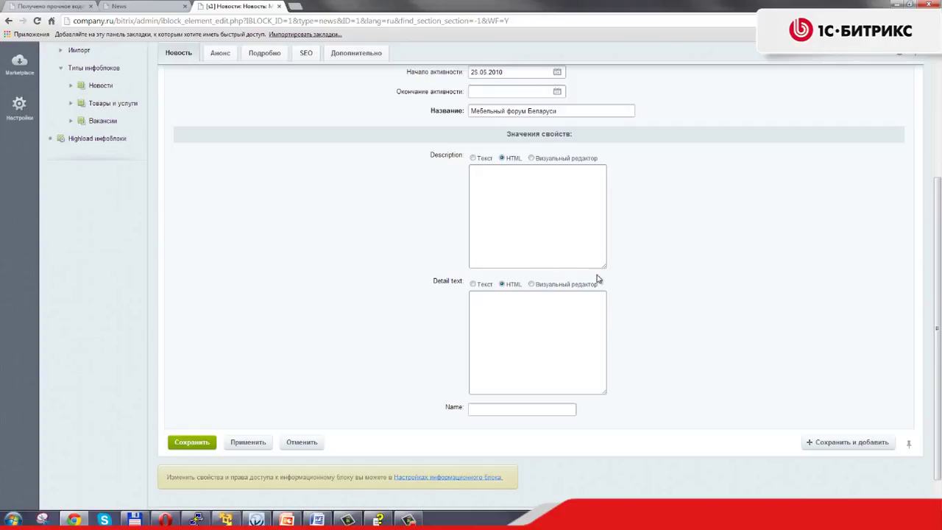
pyautogui.scroll(5, 452, 267)
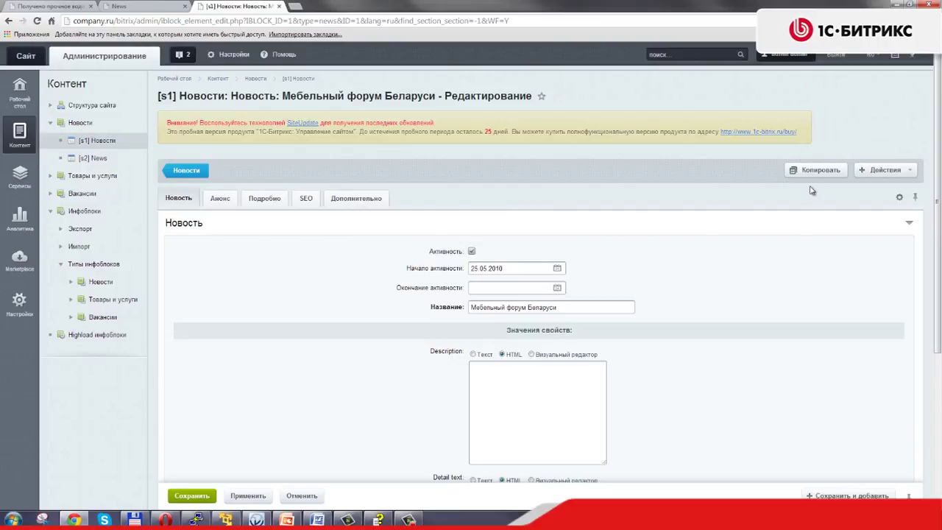
# In the news edit form settings, remove the Анонс and Подробно tabs from the form
pyautogui.click(899, 200)
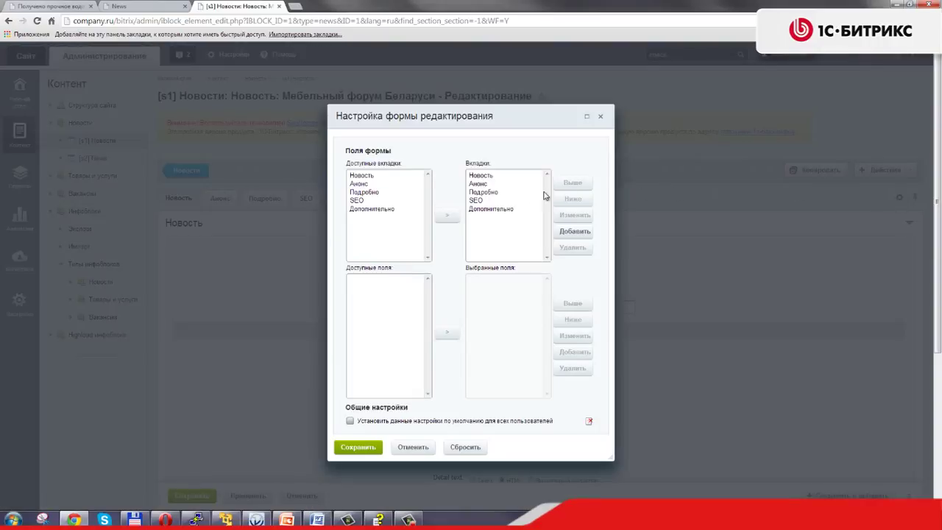
pyautogui.click(487, 177)
pyautogui.click(486, 185)
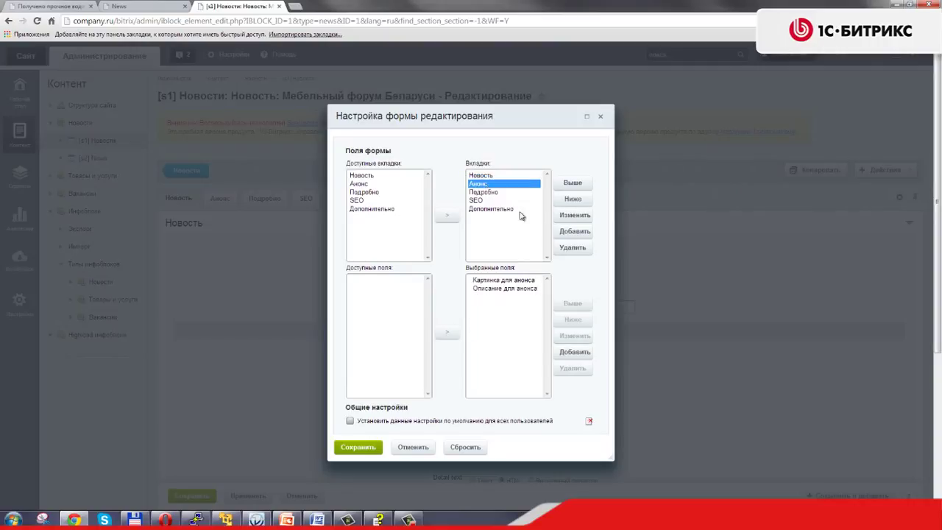
pyautogui.click(573, 248)
pyautogui.click(486, 184)
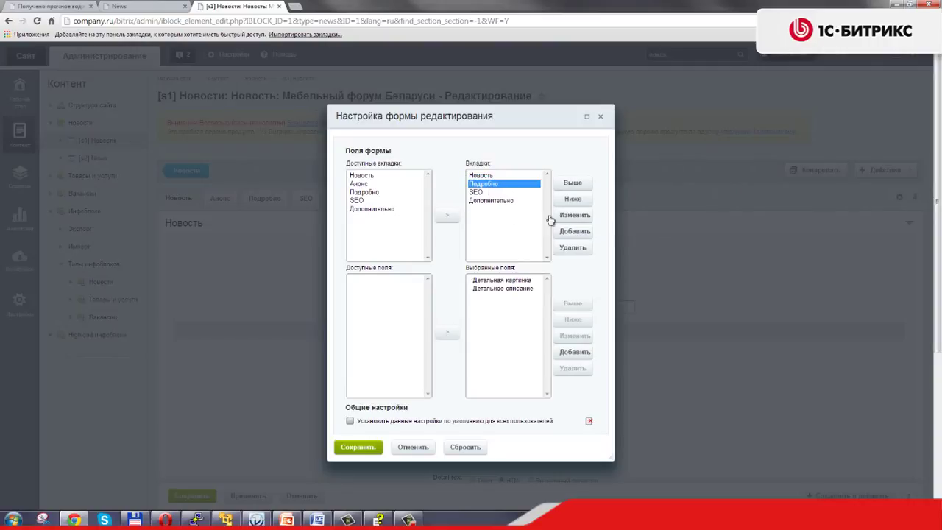
pyautogui.click(573, 249)
# In the form settings, rename the selected form tab Новость as "Новость RU"
pyautogui.click(485, 177)
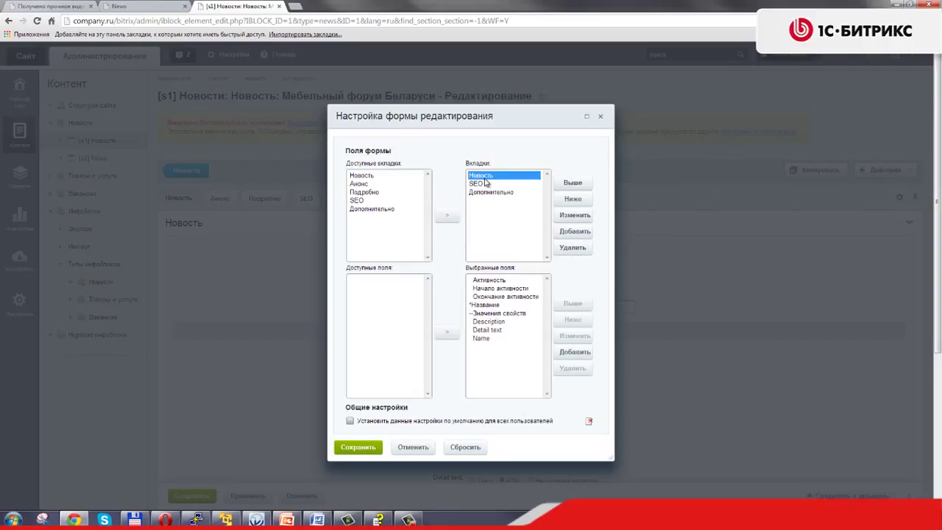
pyautogui.click(567, 214)
pyautogui.click(438, 74)
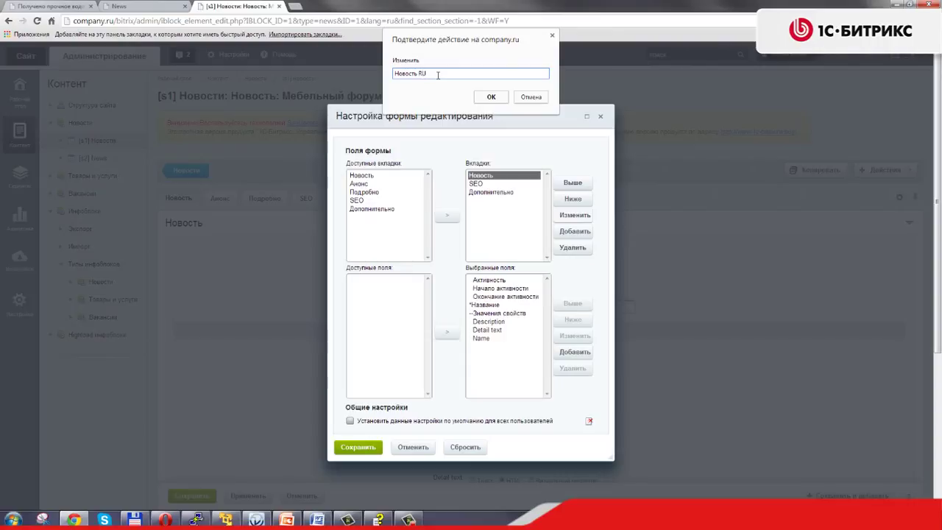
pyautogui.click(493, 99)
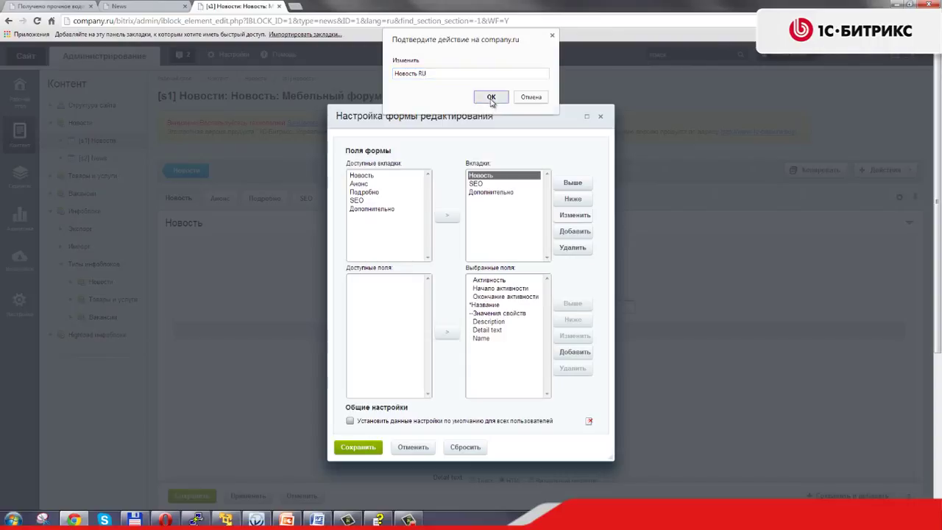
# Remove the Значения свойств, Description, Detail text and Name fields from the Новость RU tab
pyautogui.click(499, 282)
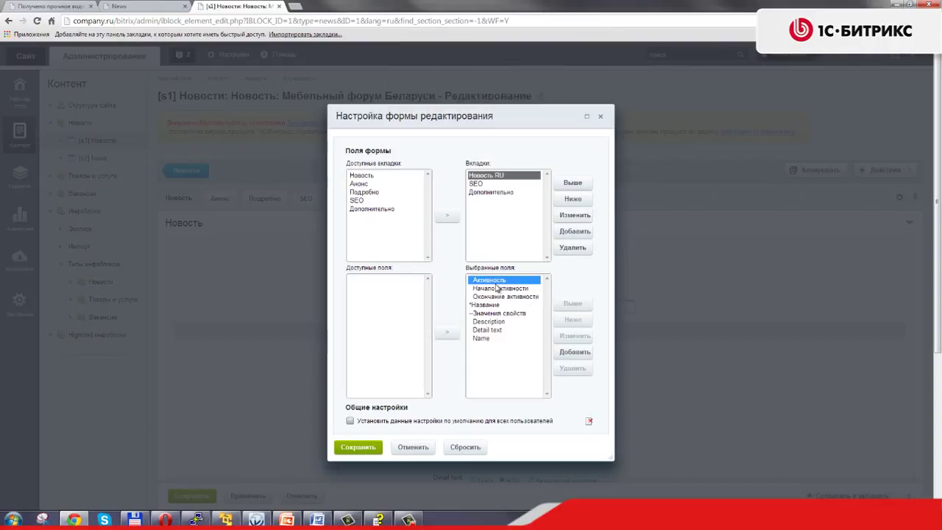
pyautogui.click(498, 289)
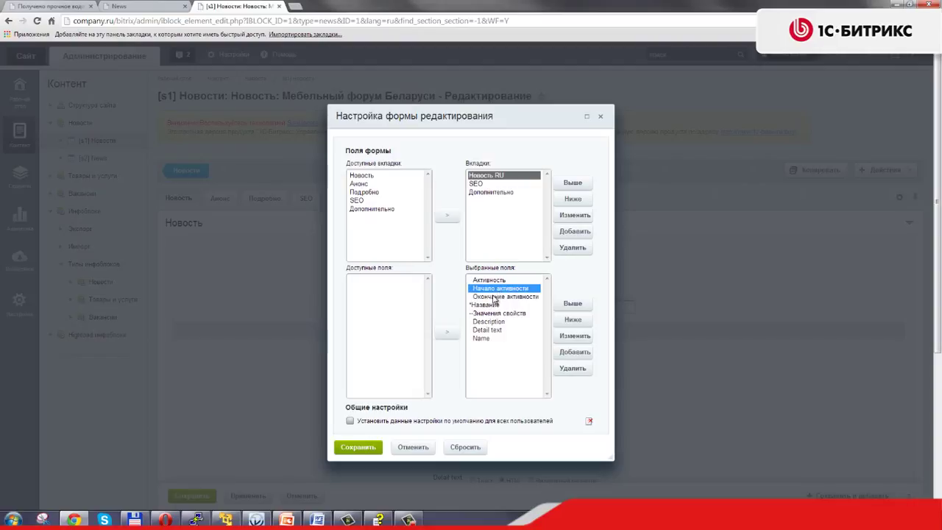
pyautogui.press('Up')
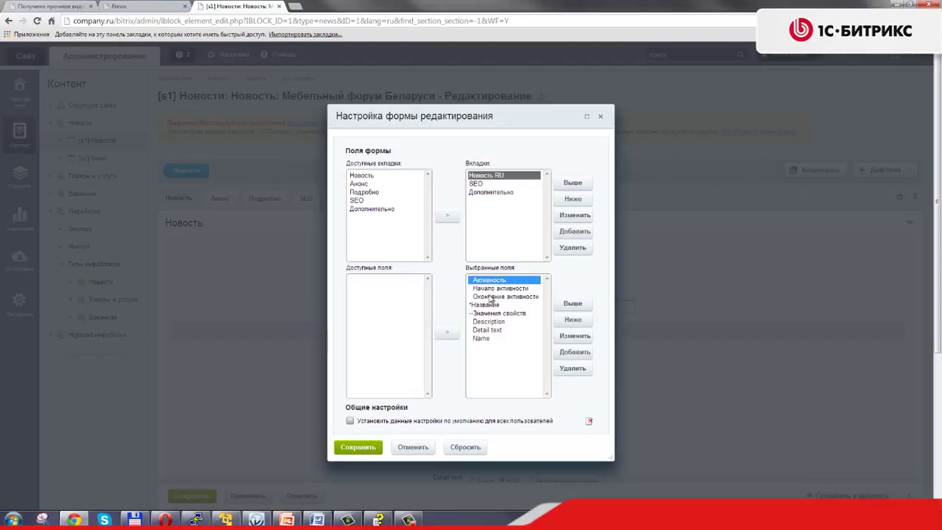
pyautogui.click(489, 305)
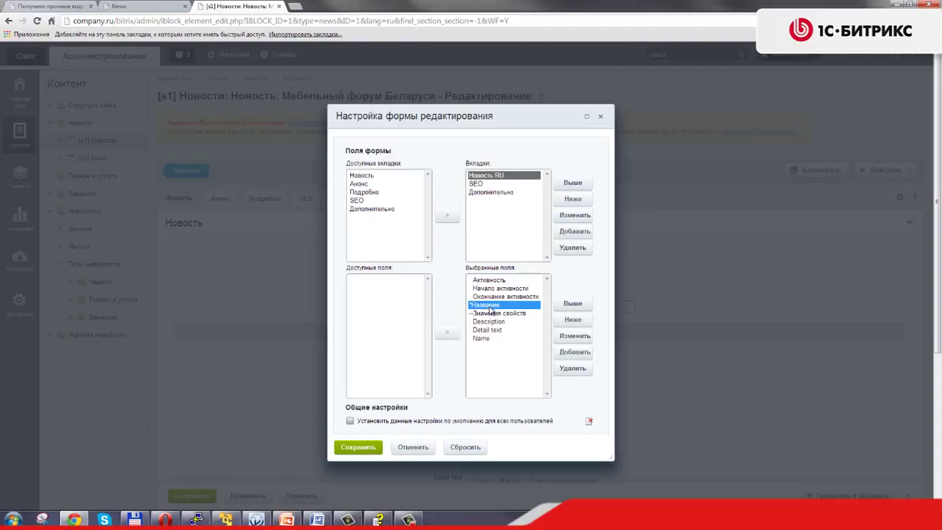
pyautogui.click(494, 315)
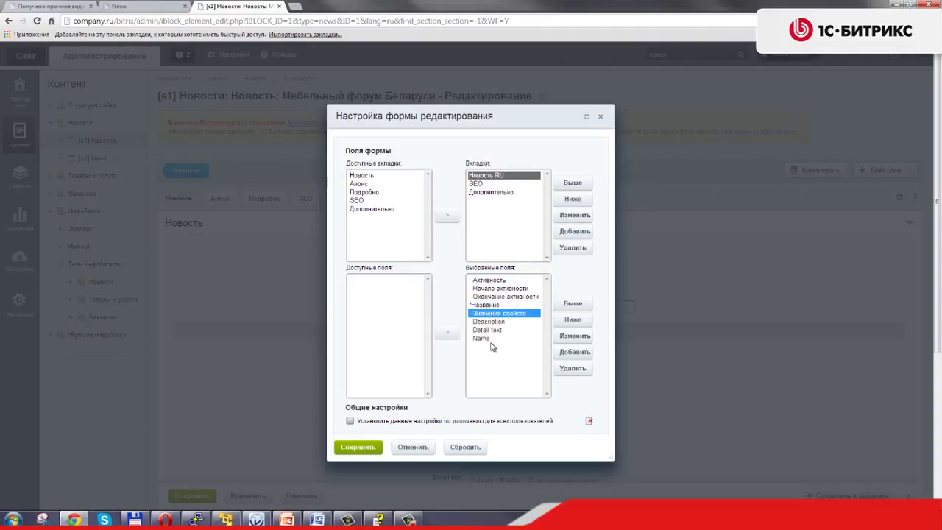
pyautogui.keyDown('shift'); pyautogui.click(491, 337); pyautogui.keyUp('shift')
pyautogui.click(573, 369)
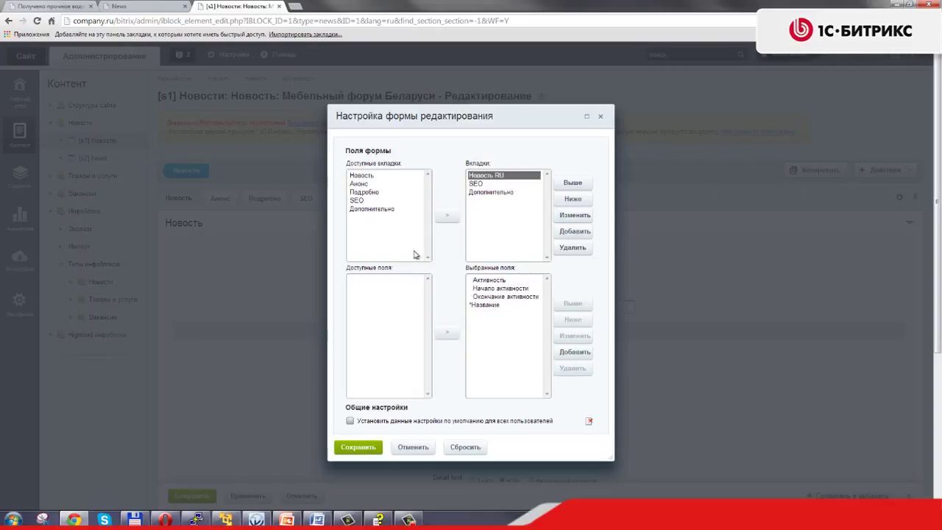
# Add the fields Картинка для анонса, Описание для анонса and Детальное описание to the Новость RU tab
pyautogui.click(358, 184)
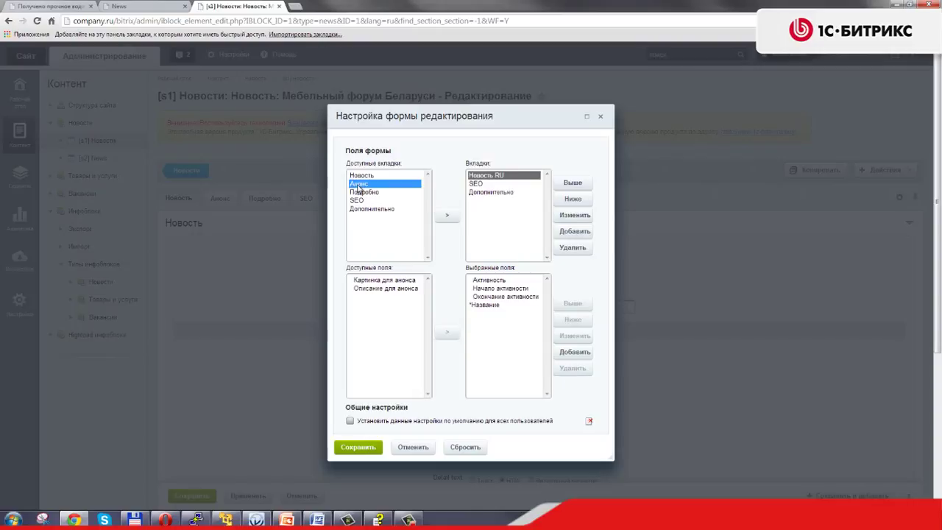
pyautogui.click(387, 282)
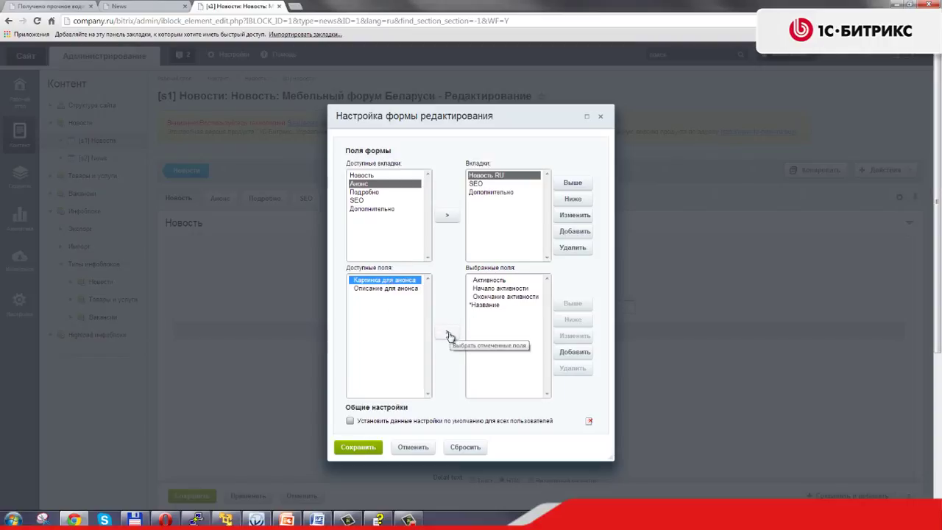
pyautogui.click(450, 335)
pyautogui.click(388, 282)
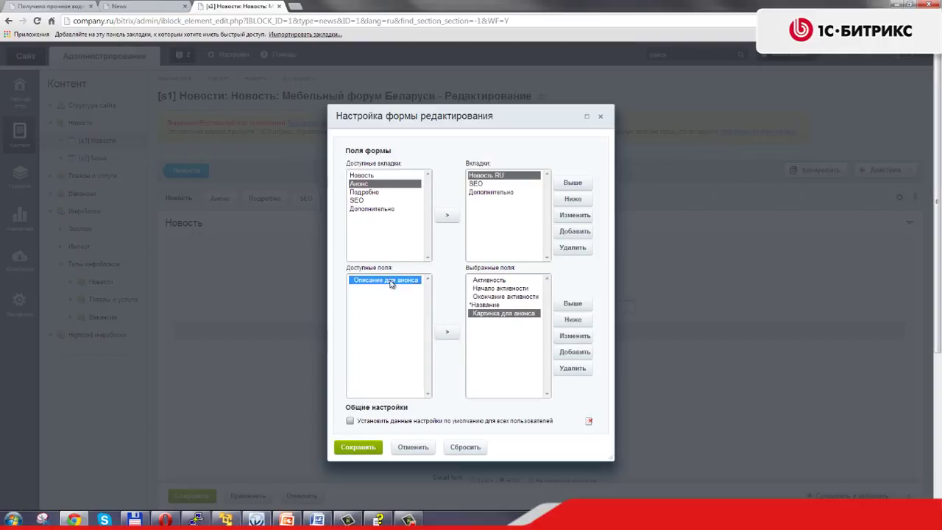
pyautogui.click(445, 337)
pyautogui.click(380, 193)
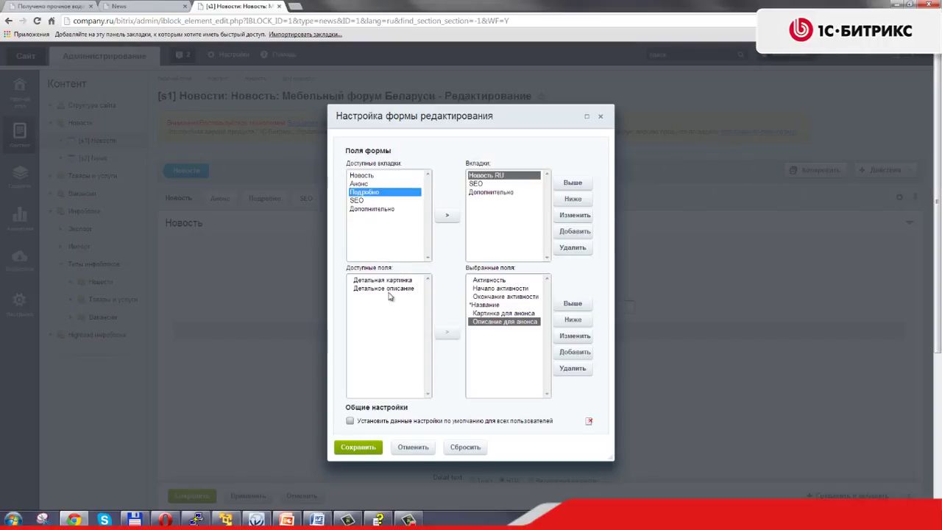
pyautogui.click(392, 291)
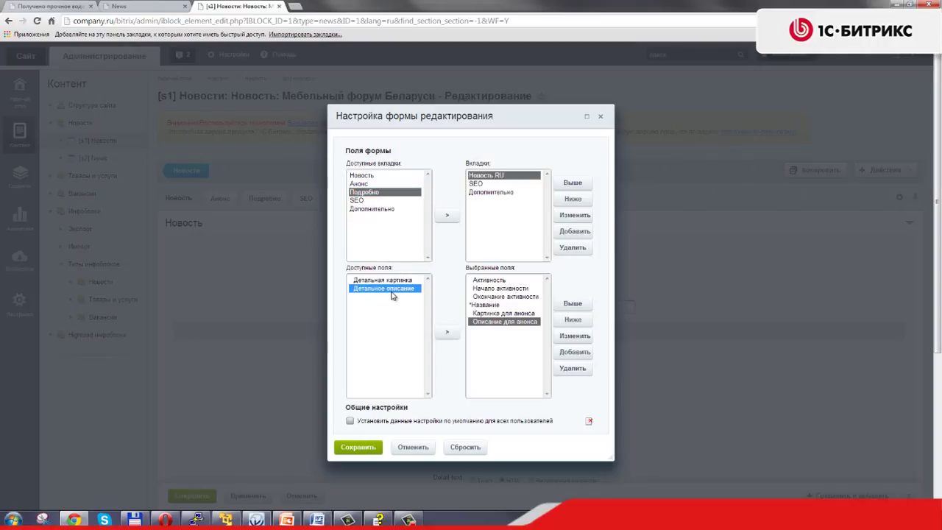
pyautogui.click(446, 332)
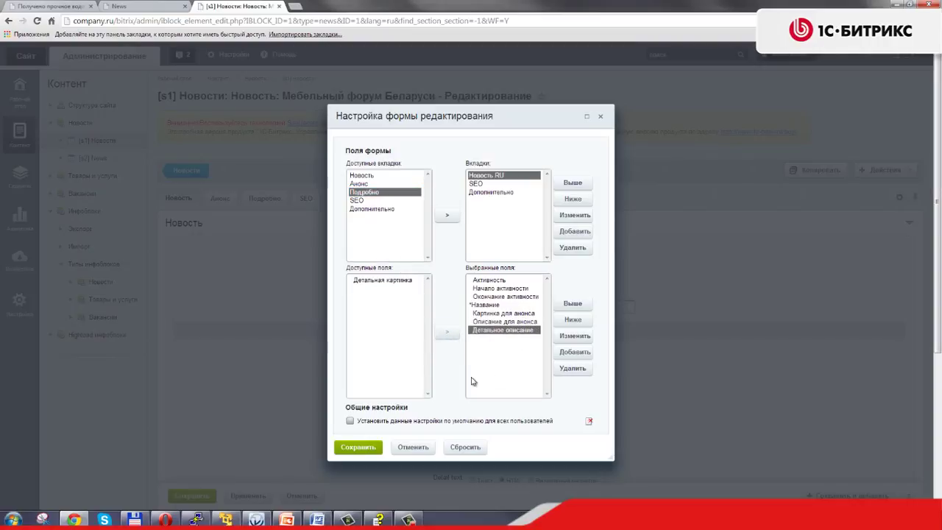
# Add a new form tab titled "News EN" and place it directly after Новость RU
pyautogui.click(508, 177)
pyautogui.click(575, 233)
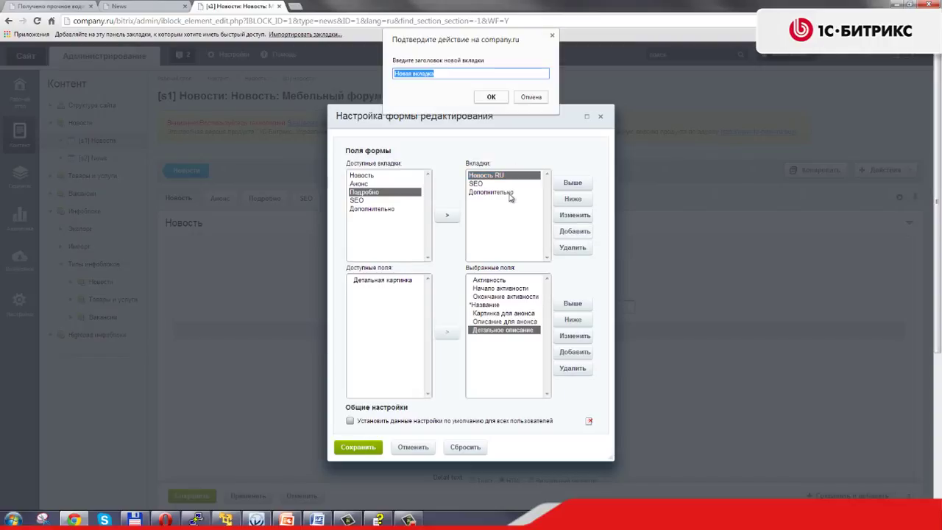
pyautogui.write('News EN')
pyautogui.click(490, 96)
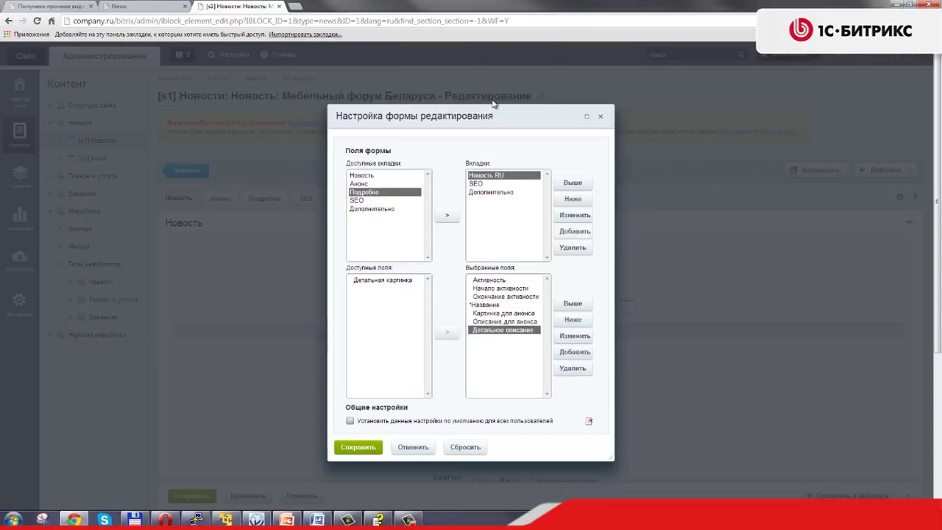
pyautogui.click(573, 182)
pyautogui.click(572, 183)
# Add the Name property and the Детальная картинка field to the News EN tab
pyautogui.click(523, 183)
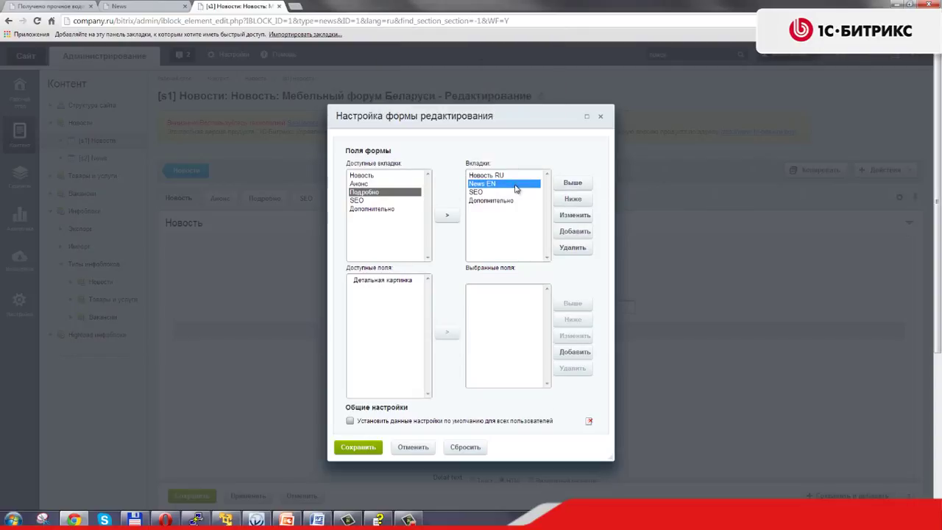
pyautogui.click(354, 176)
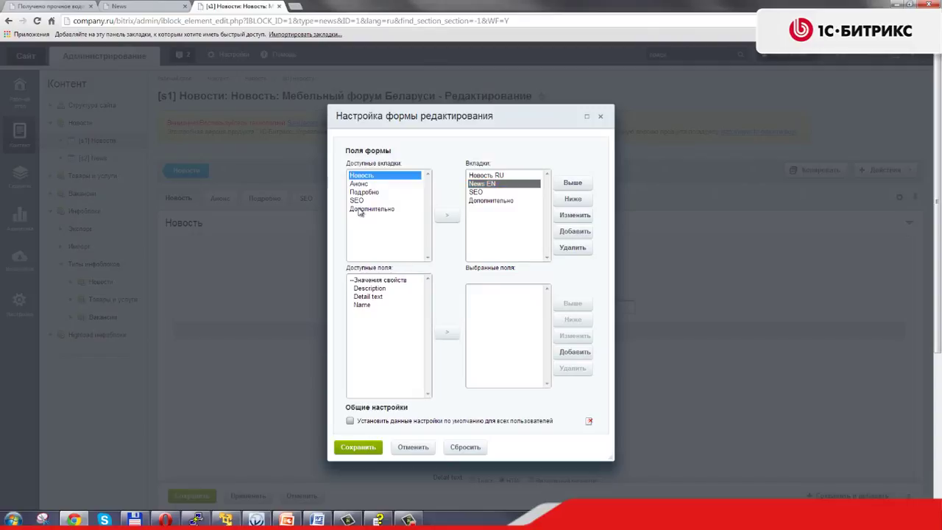
pyautogui.click(364, 304)
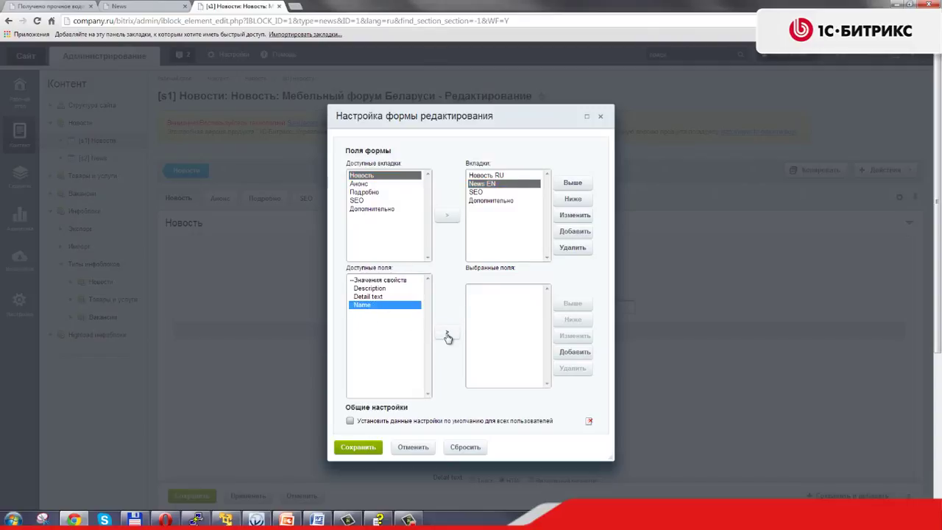
pyautogui.click(447, 331)
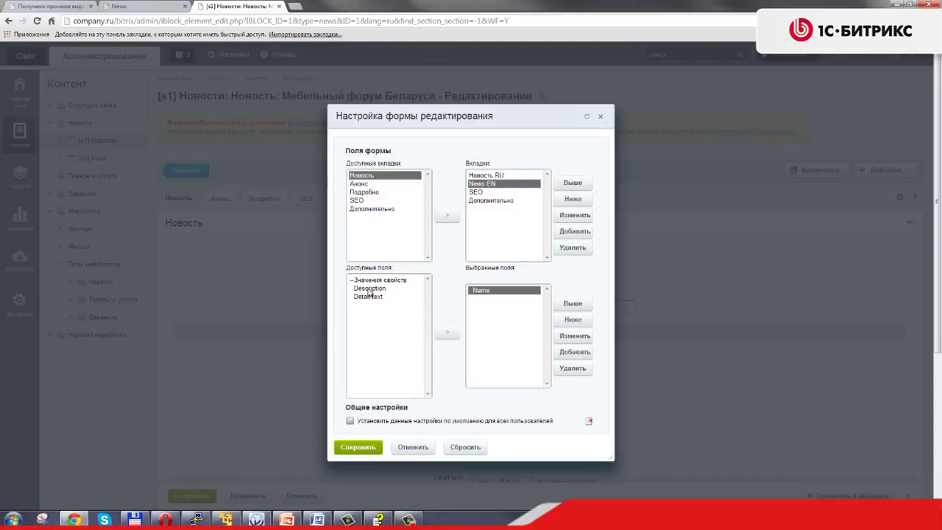
pyautogui.click(368, 192)
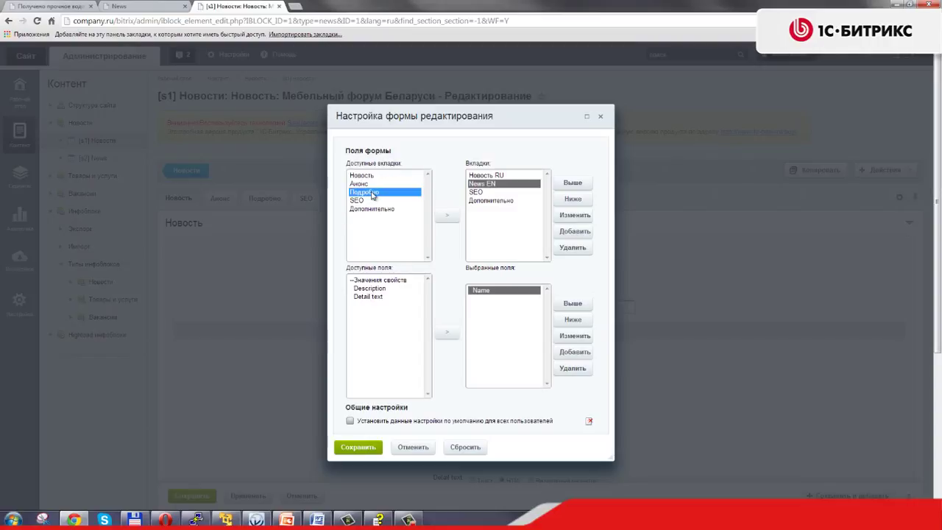
pyautogui.click(388, 283)
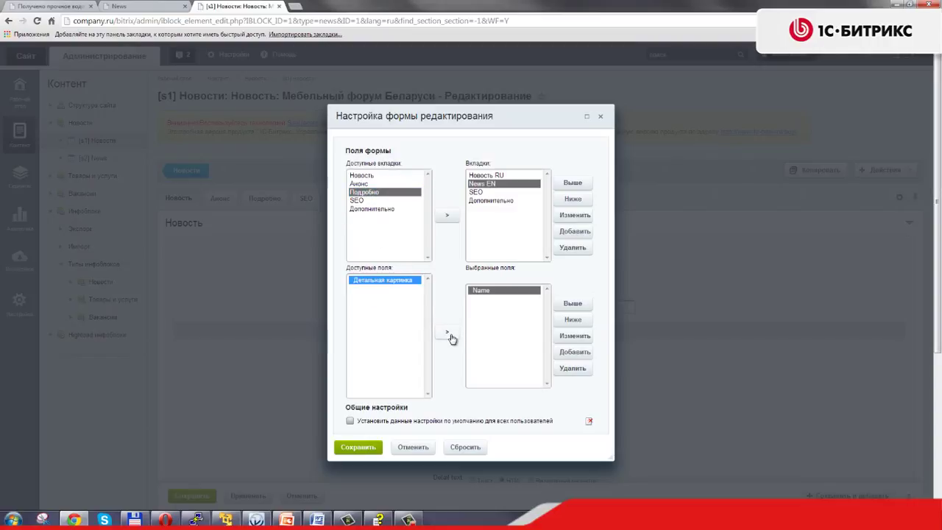
pyautogui.click(446, 332)
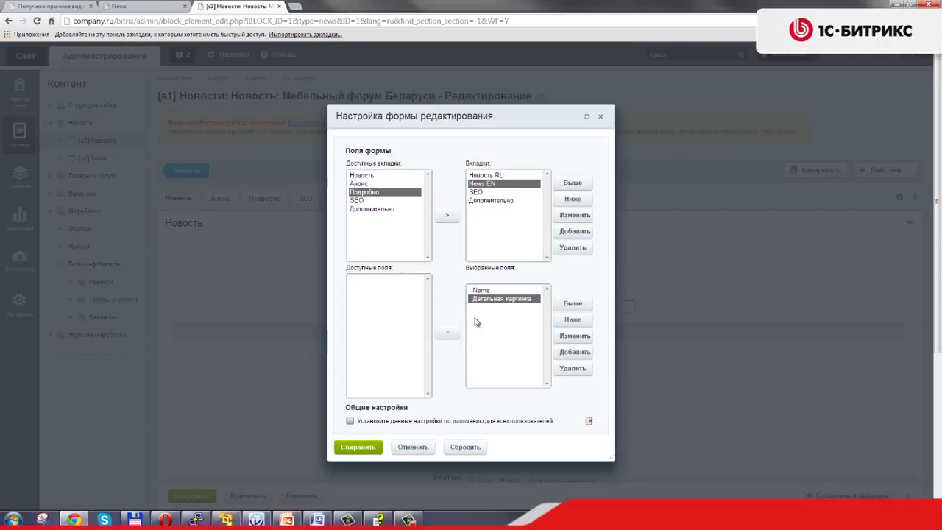
# Rename the Детальная картинка field in the News EN tab as "Pucture"
pyautogui.click(505, 300)
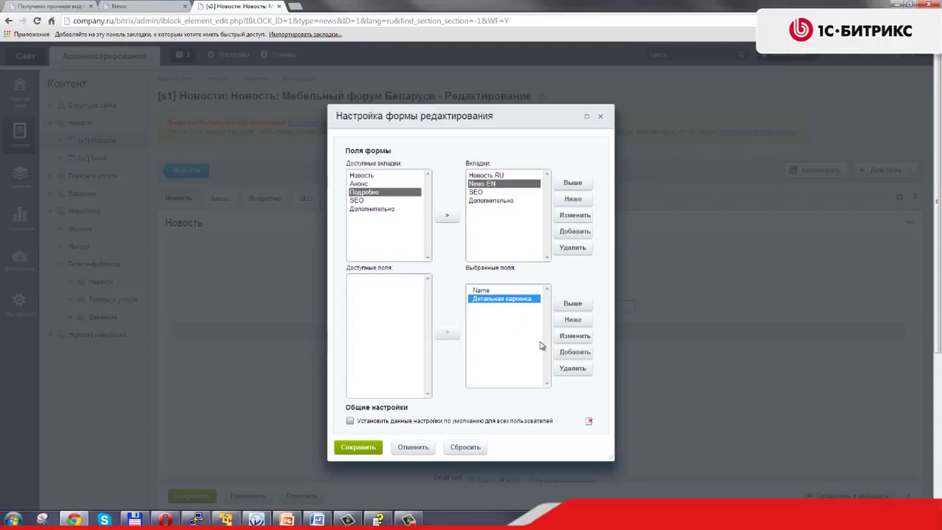
pyautogui.click(573, 336)
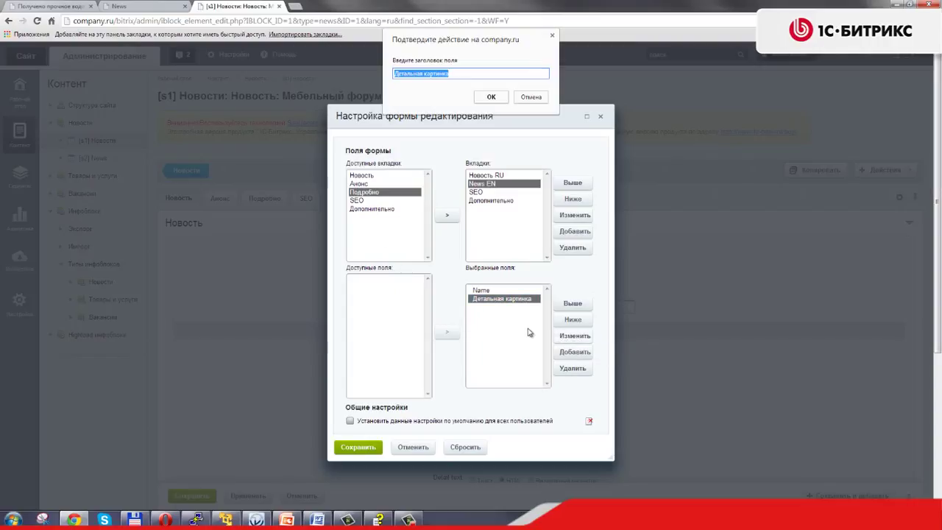
pyautogui.write('Р')
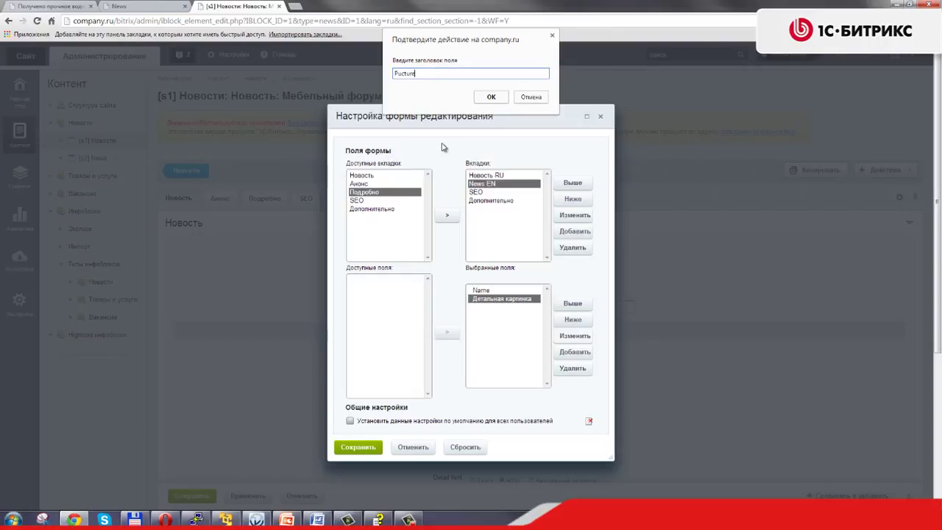
pyautogui.write('ucture')
pyautogui.click(489, 96)
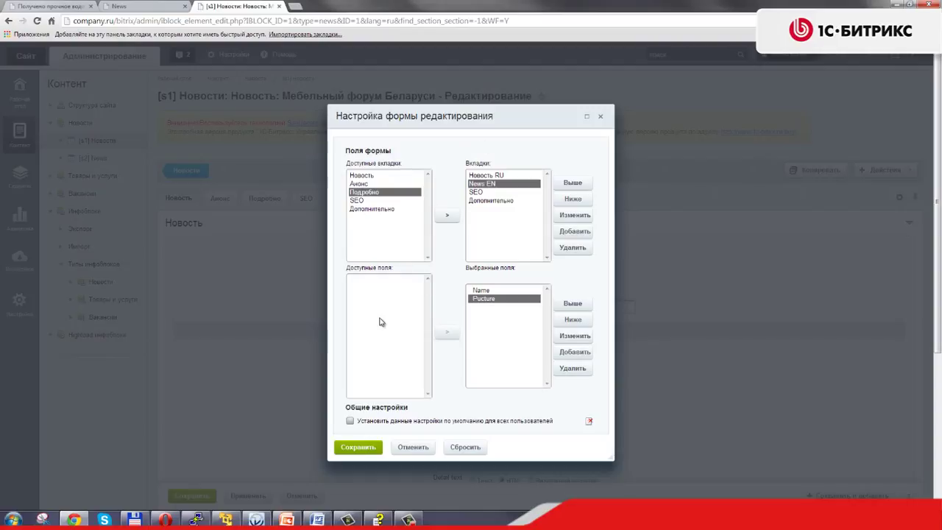
# Add the Description and Detail text properties to the News EN tab, and save the form settings as the default for all users
pyautogui.click(365, 175)
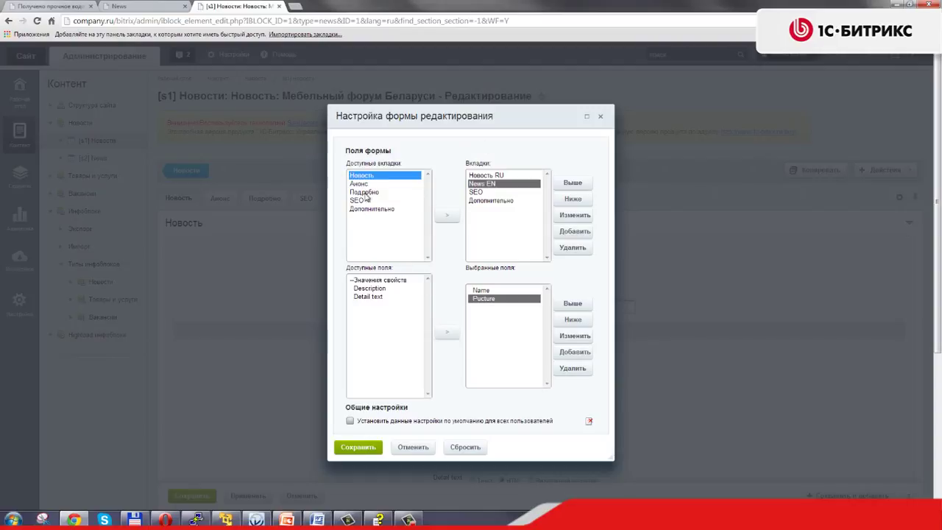
pyautogui.click(373, 289)
pyautogui.click(442, 332)
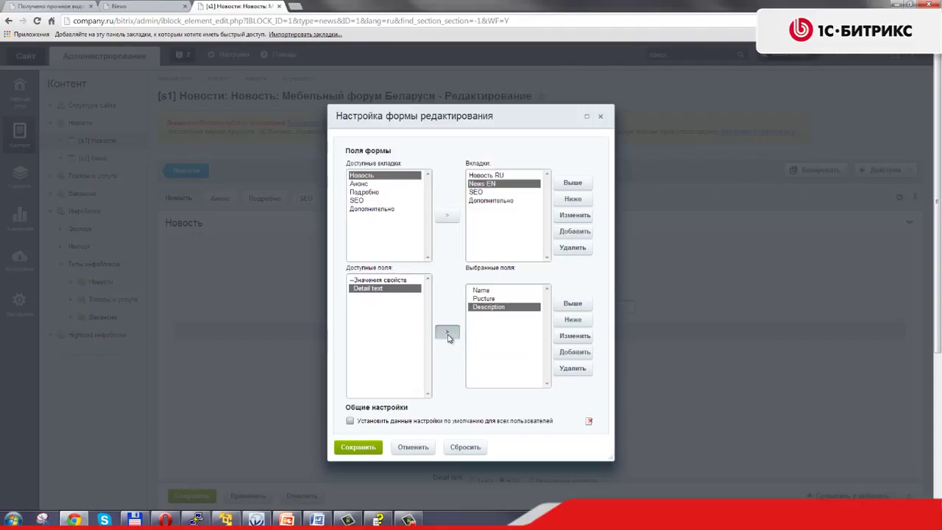
pyautogui.click(454, 338)
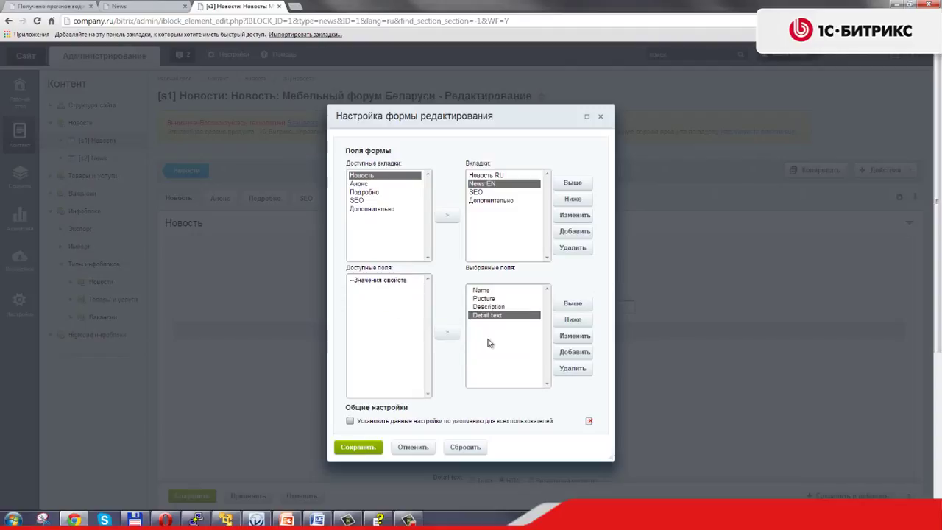
pyautogui.click(350, 421)
pyautogui.click(370, 446)
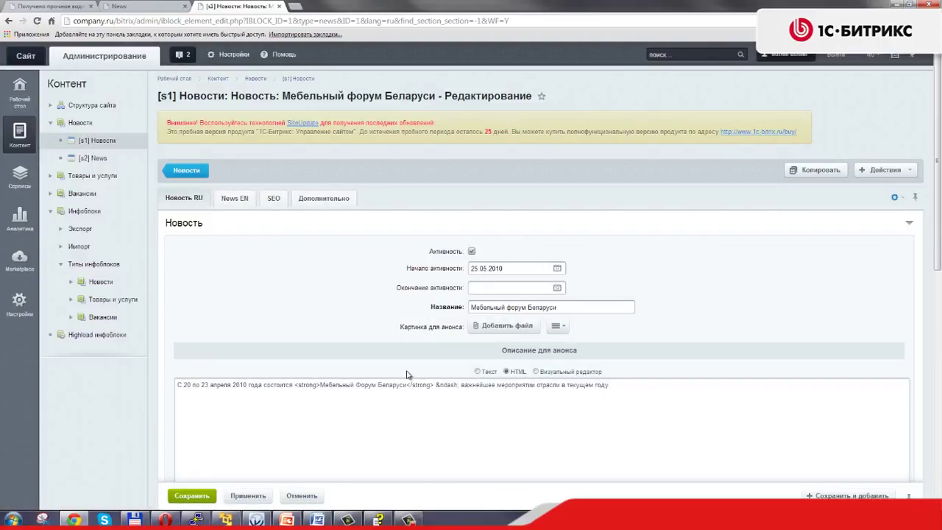
# Review the fields of the customized news edit form on the Новость RU and News EN tabs
pyautogui.scroll(-3, 321, 292)
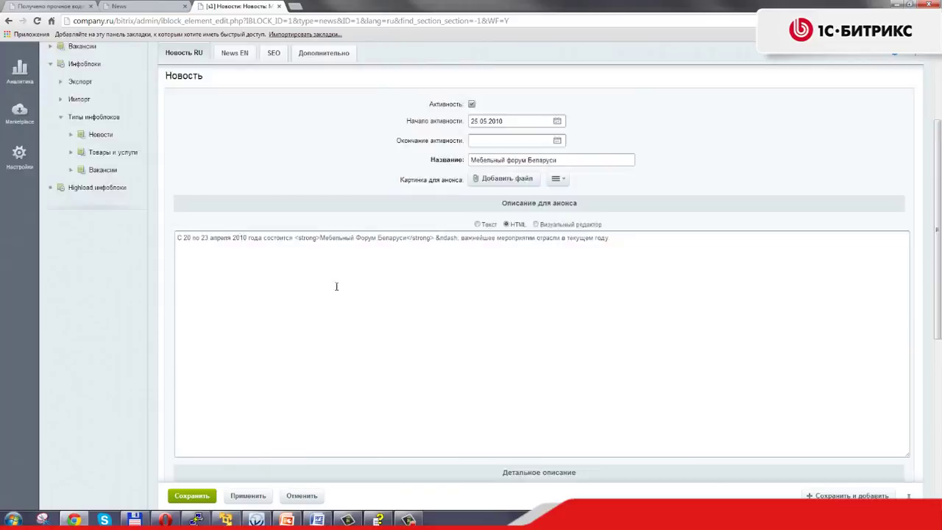
pyautogui.scroll(2, 374, 257)
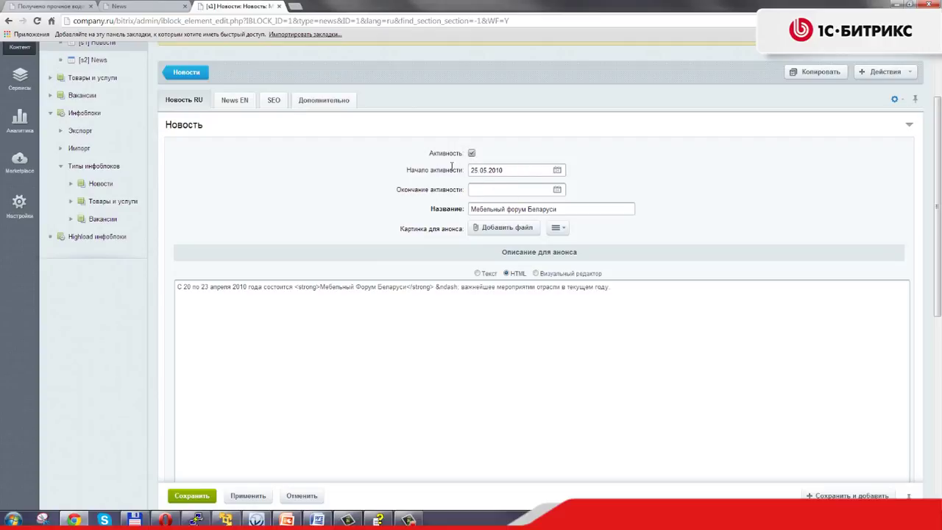
pyautogui.scroll(-2, 431, 220)
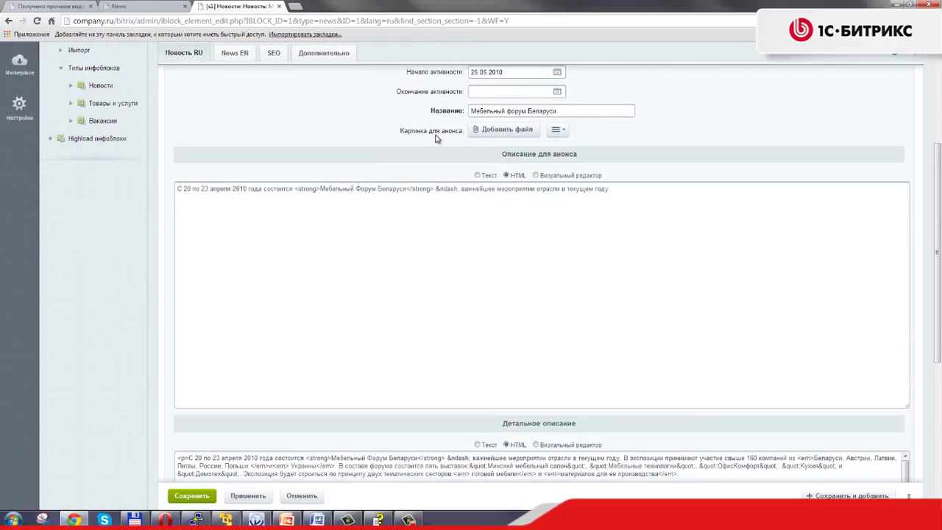
pyautogui.scroll(-5, 384, 249)
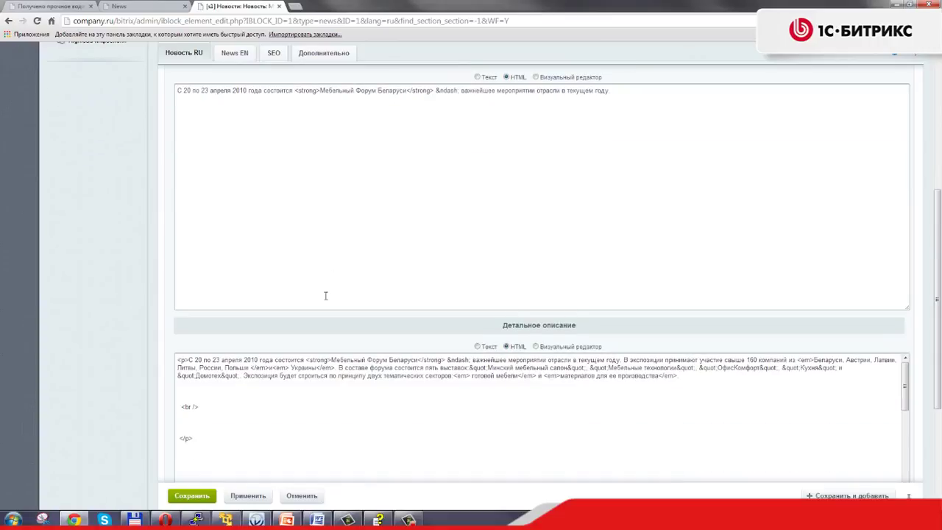
pyautogui.scroll(-2, 293, 360)
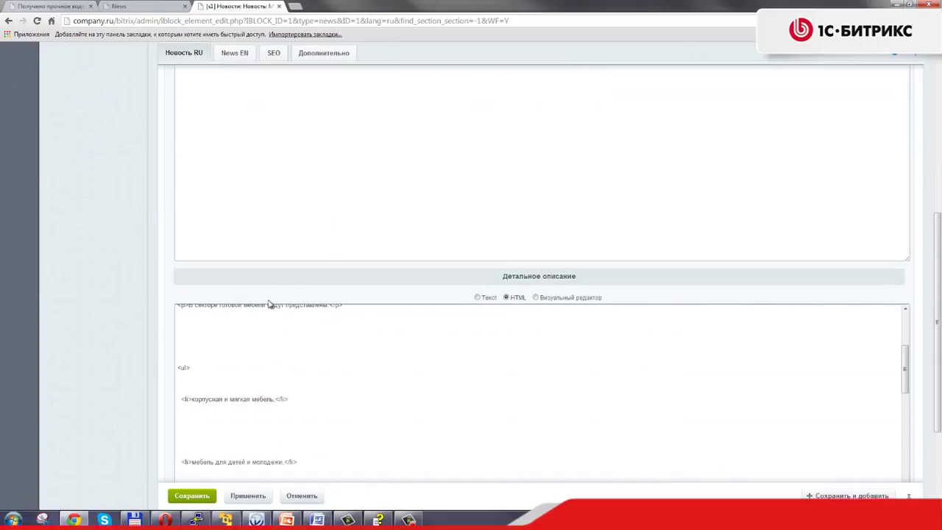
pyautogui.scroll(5, 317, 297)
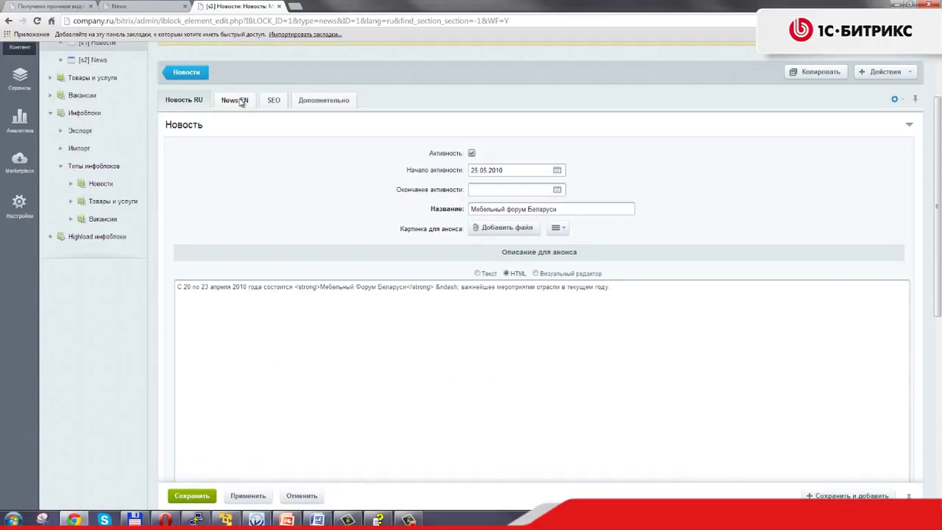
pyautogui.click(235, 100)
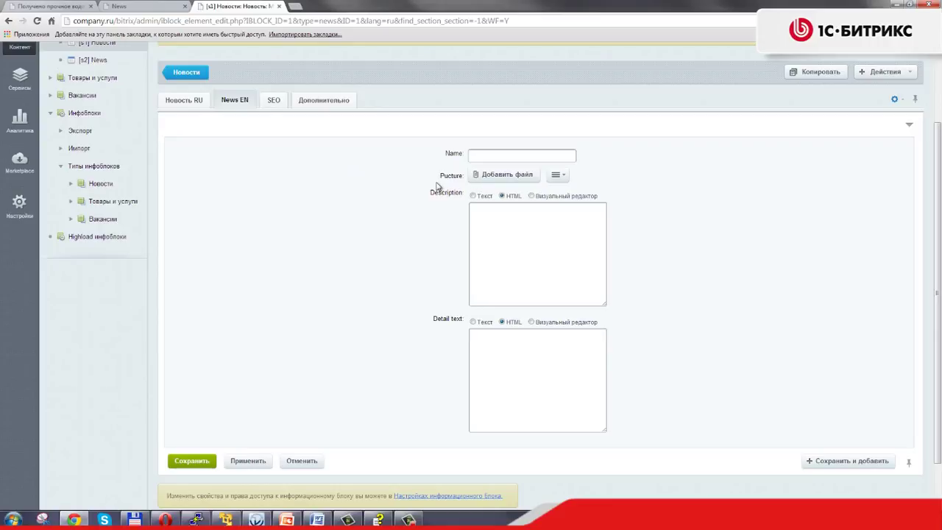
pyautogui.click(273, 103)
pyautogui.click(241, 100)
pyautogui.click(185, 100)
pyautogui.click(231, 101)
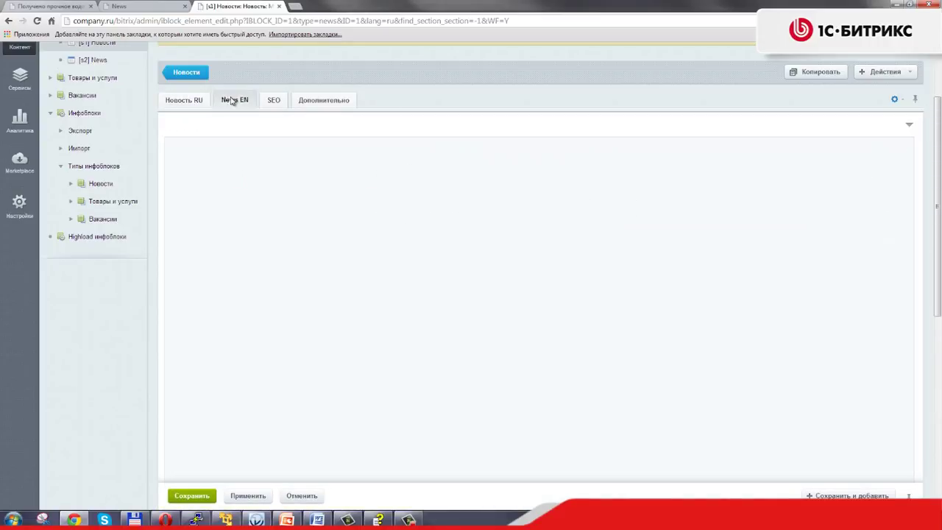